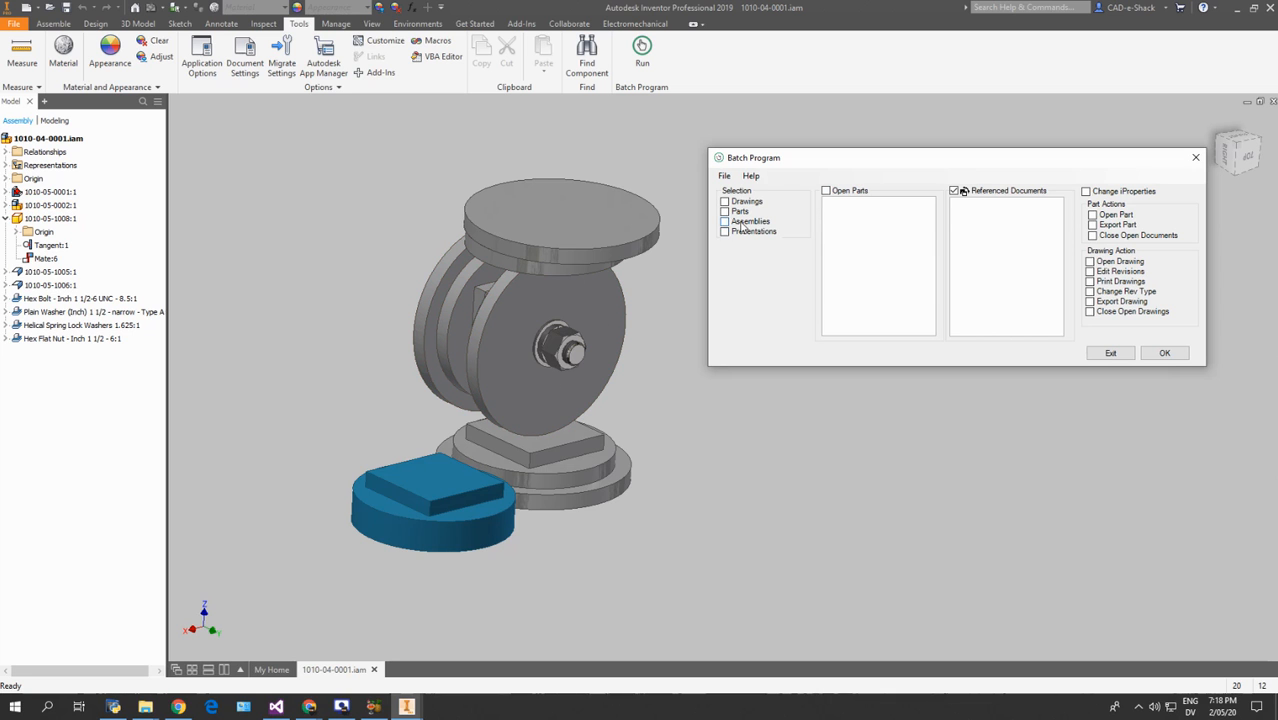
Set the batch selection to assemblies and include 1010-04-0001.iam with its referenced documents.
click(745, 222)
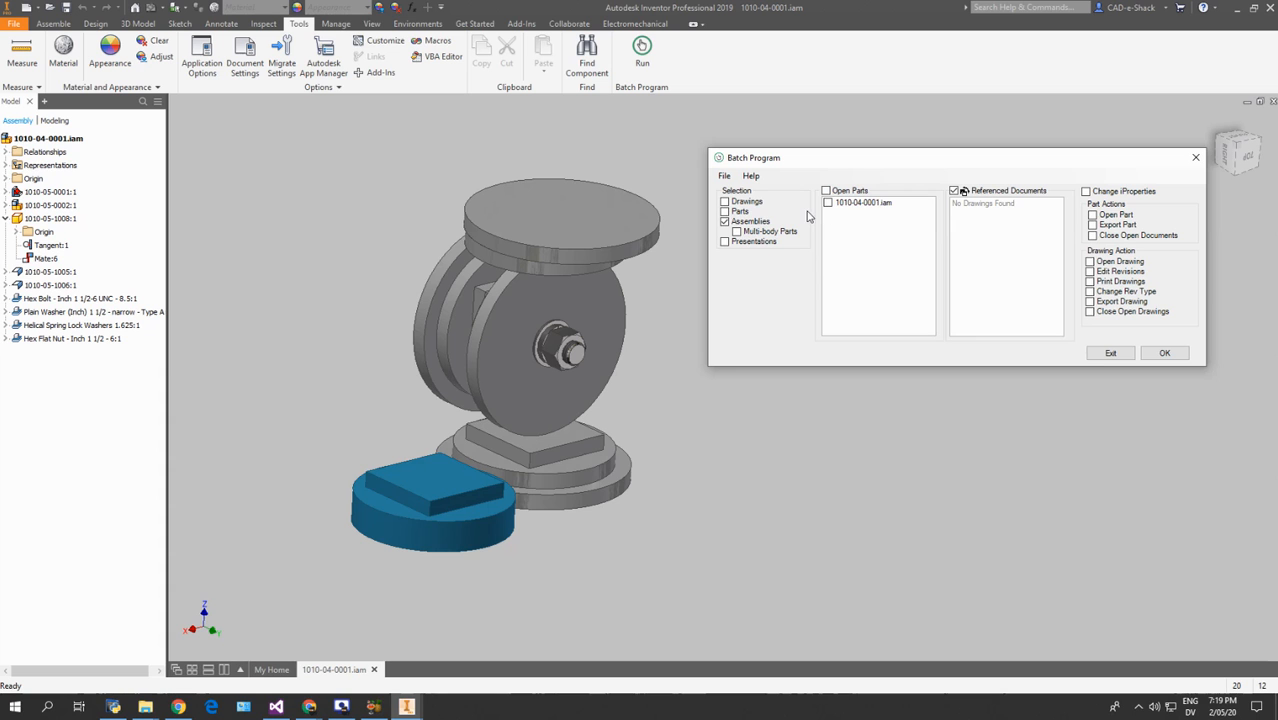
click(868, 207)
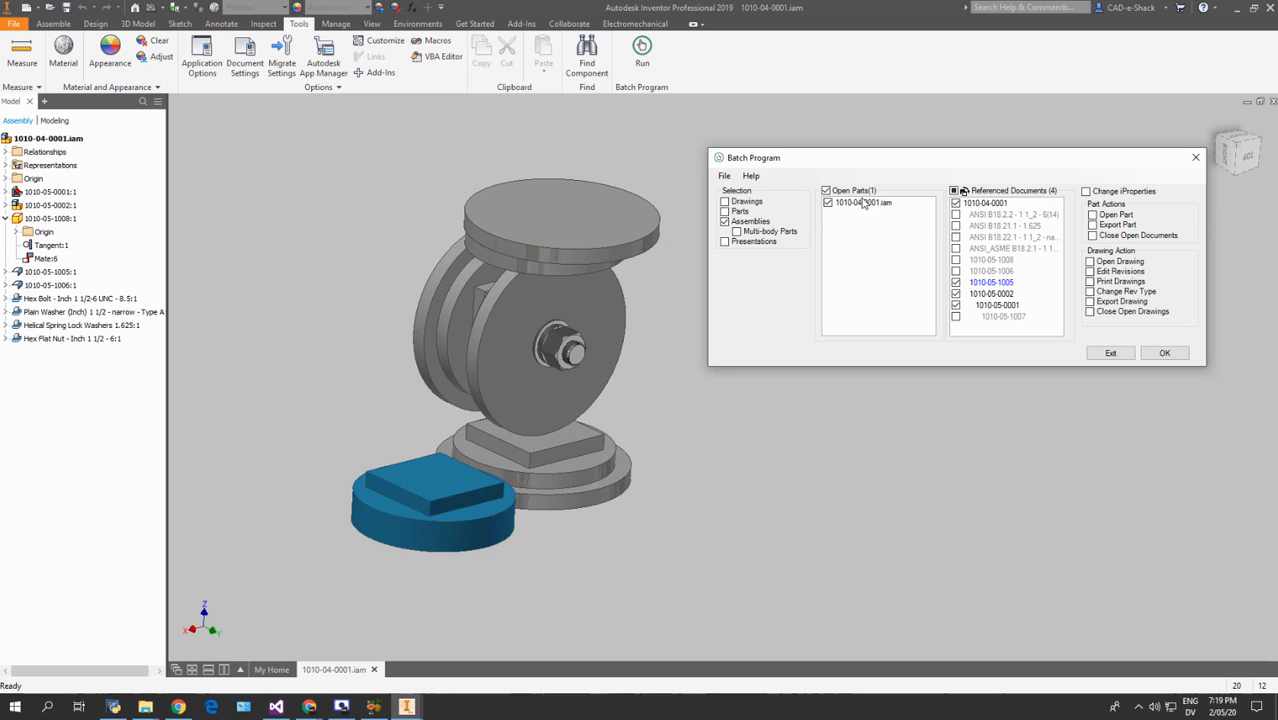
Try including multi-body parts in the referenced documents of 1010-04-0001.iam, and reselect the assembly without them.
click(780, 231)
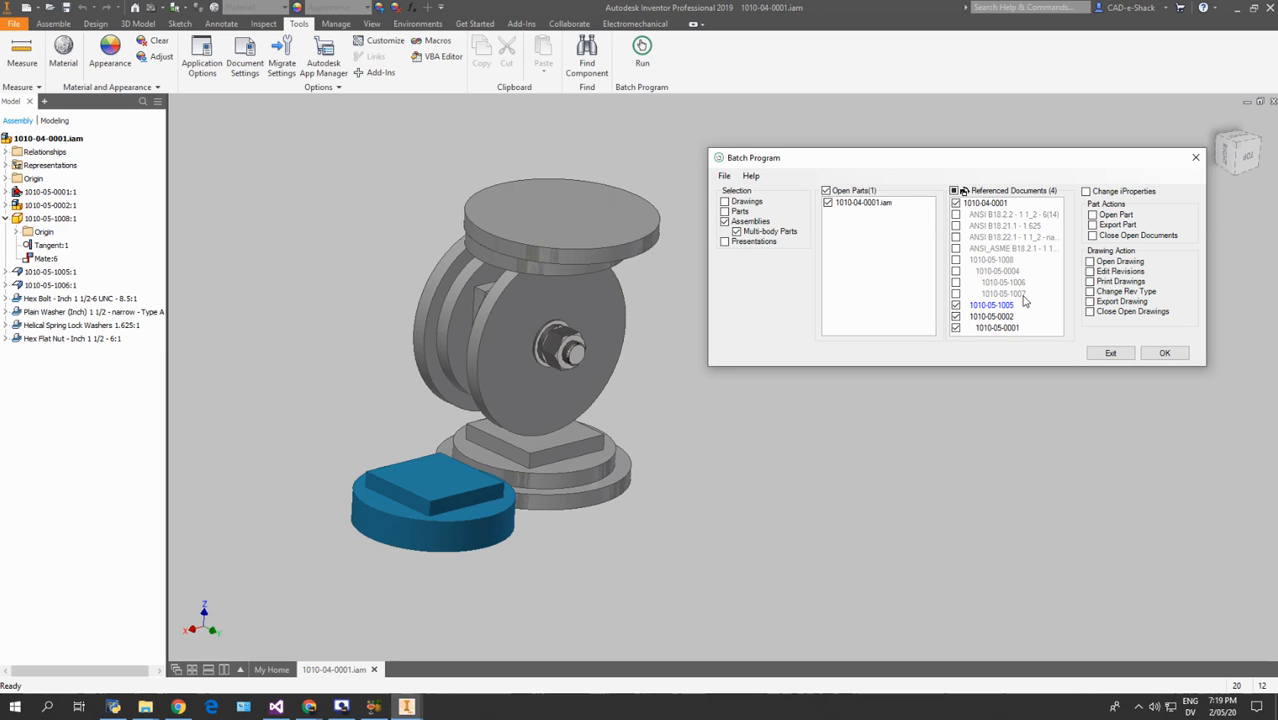
click(828, 202)
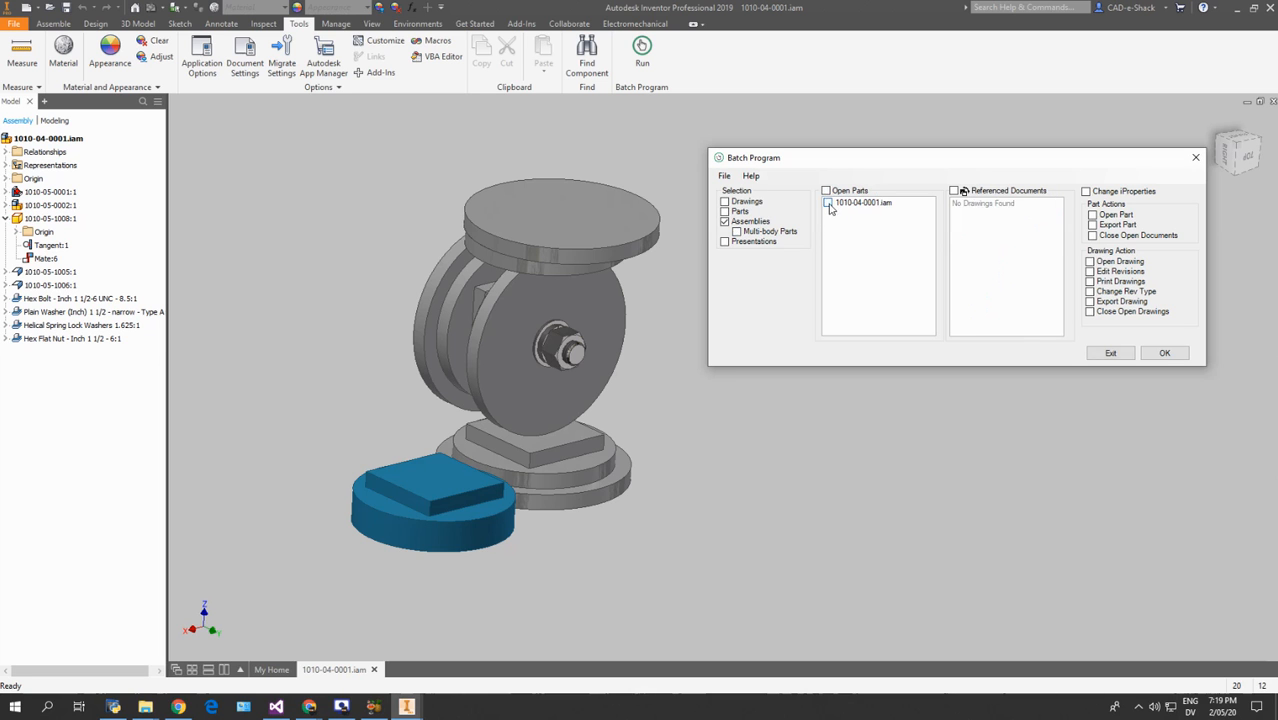
click(828, 202)
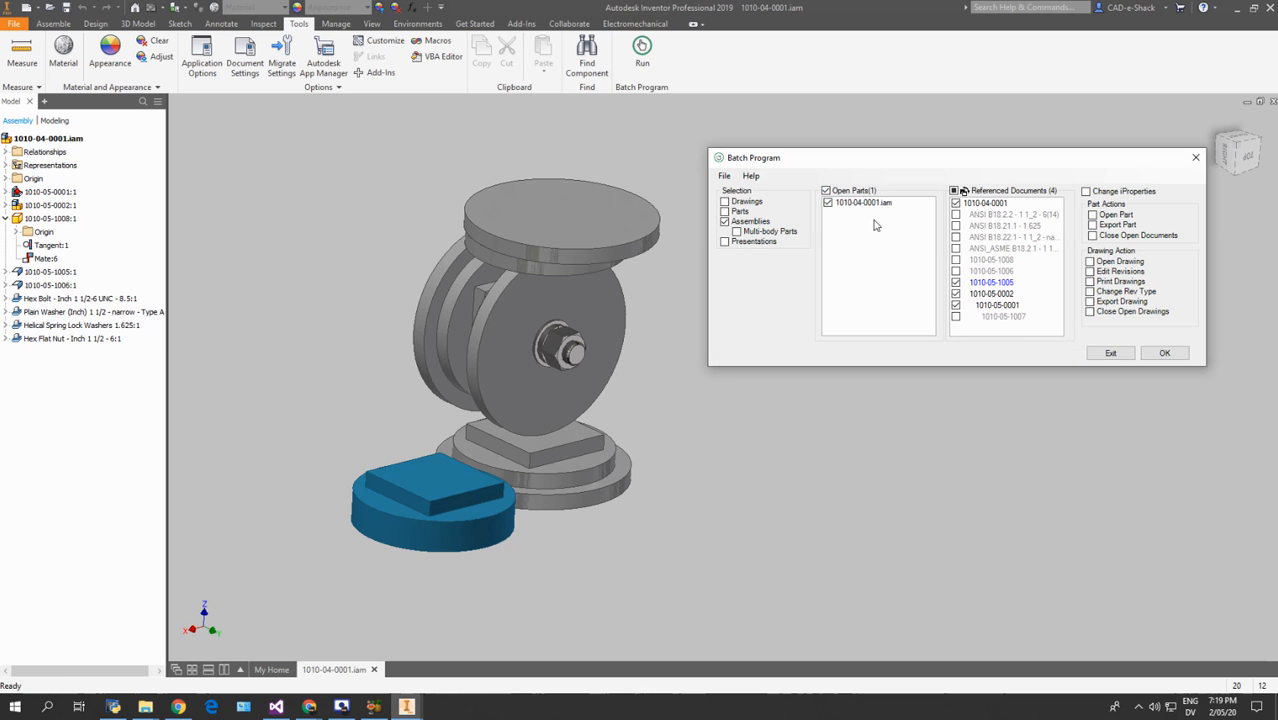
drag(950, 160, 918, 125)
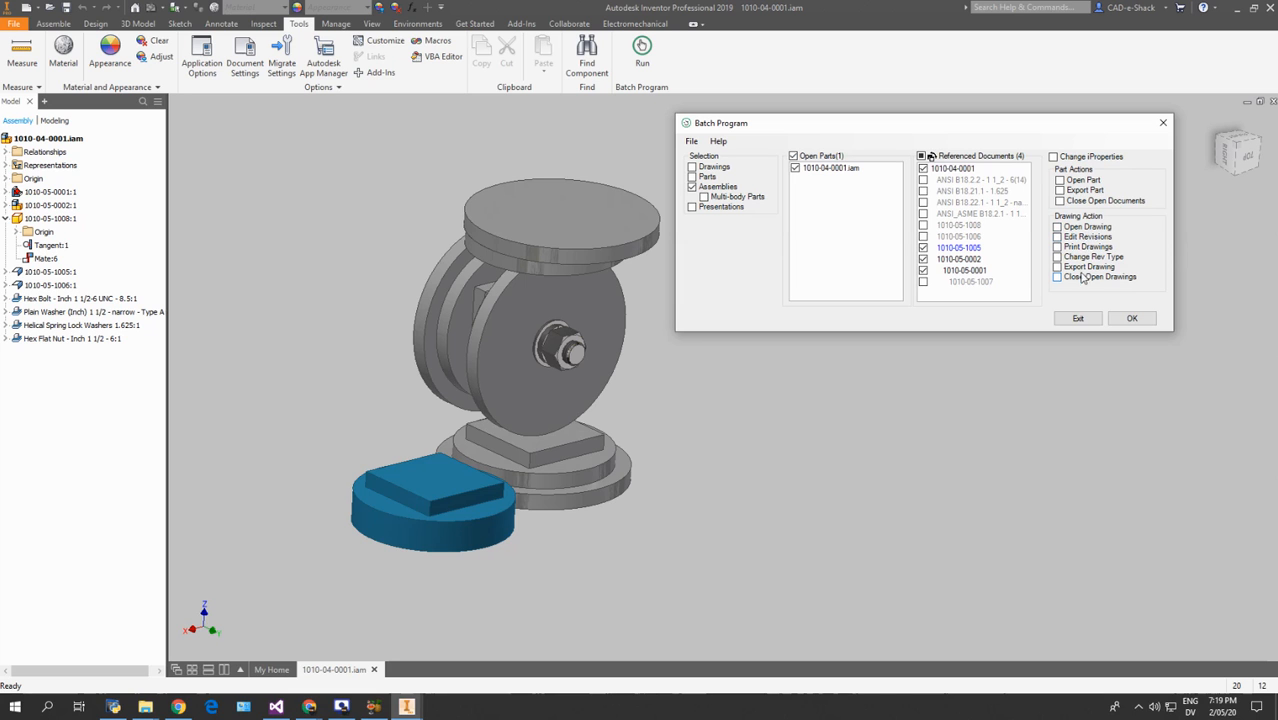
click(1085, 237)
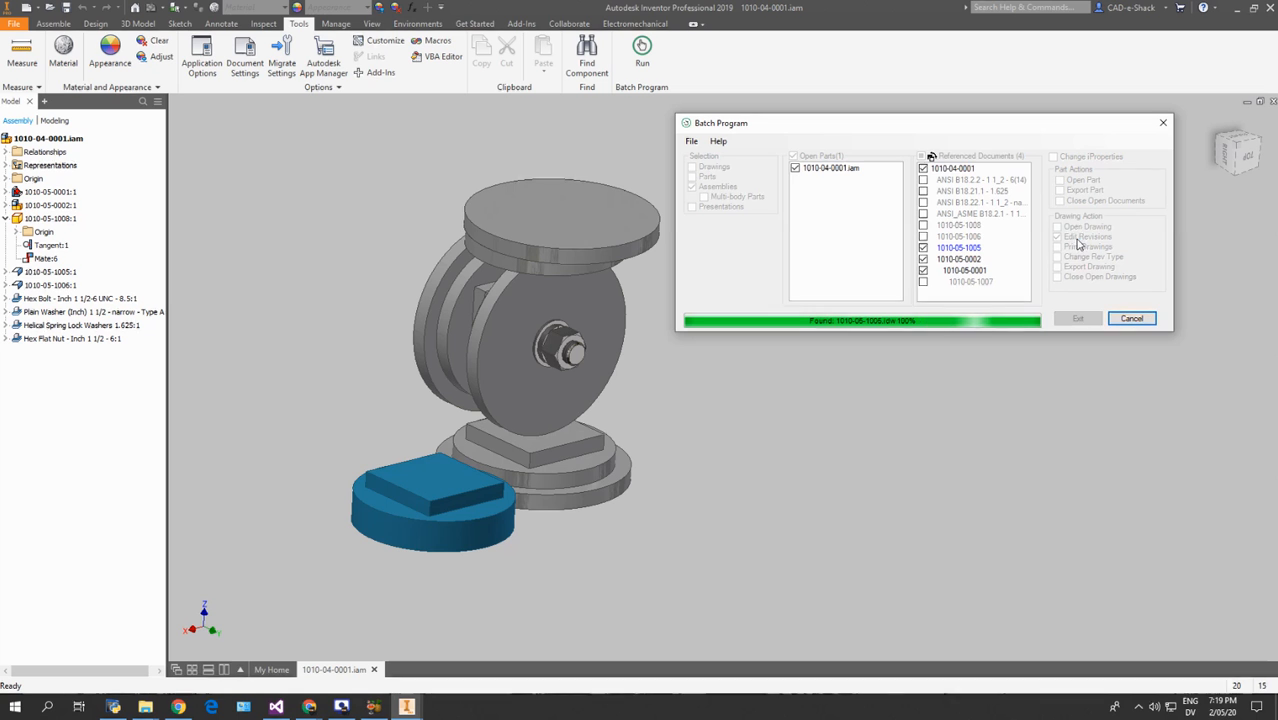
drag(990, 154, 855, 383)
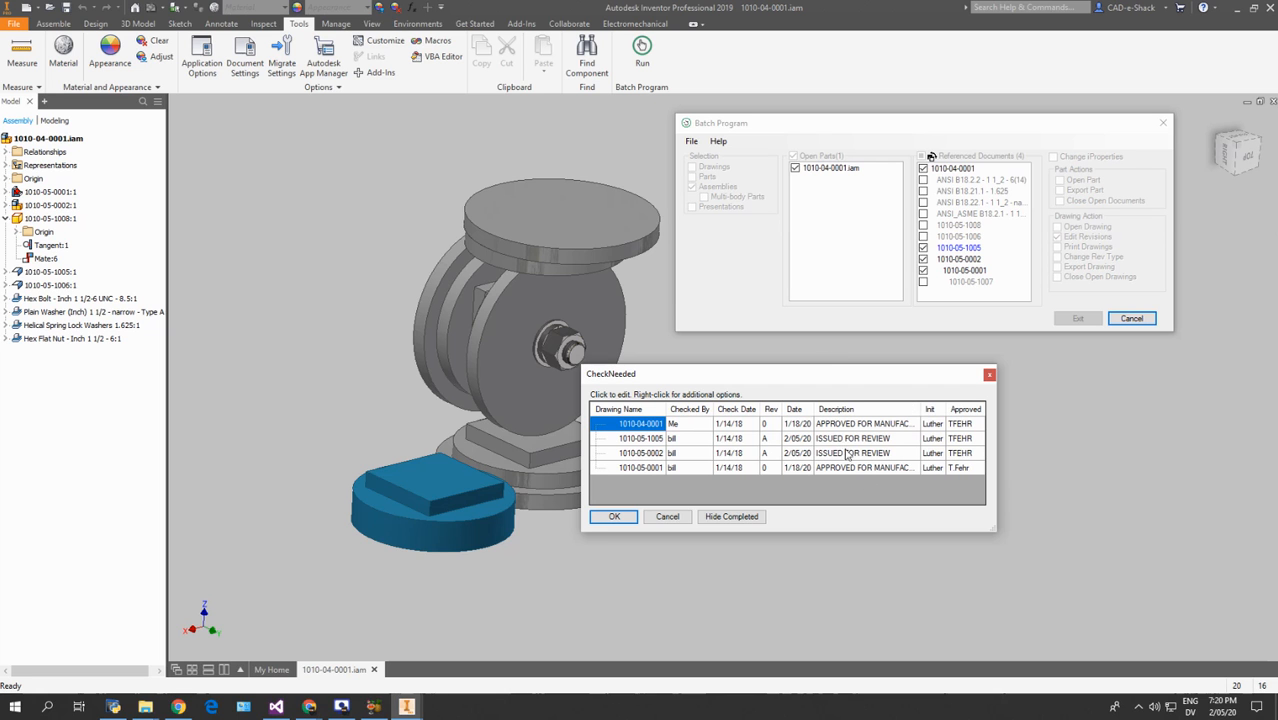
click(696, 439)
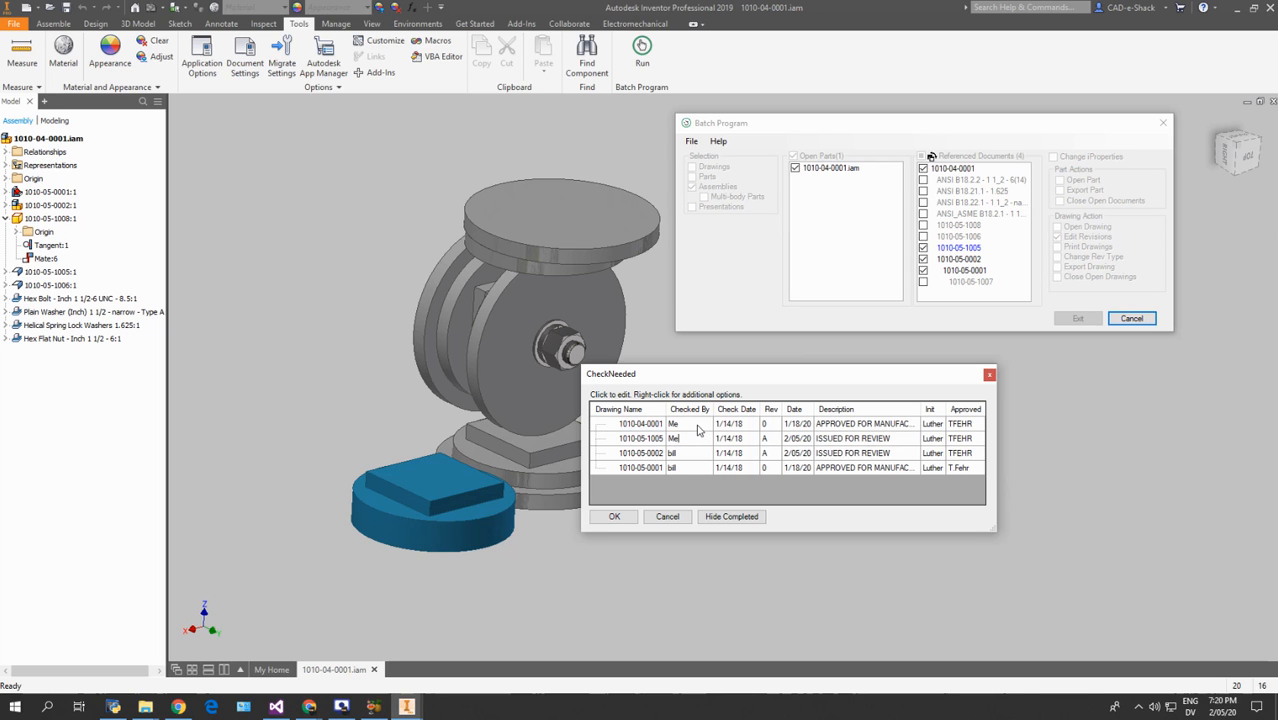
right_click(700, 429)
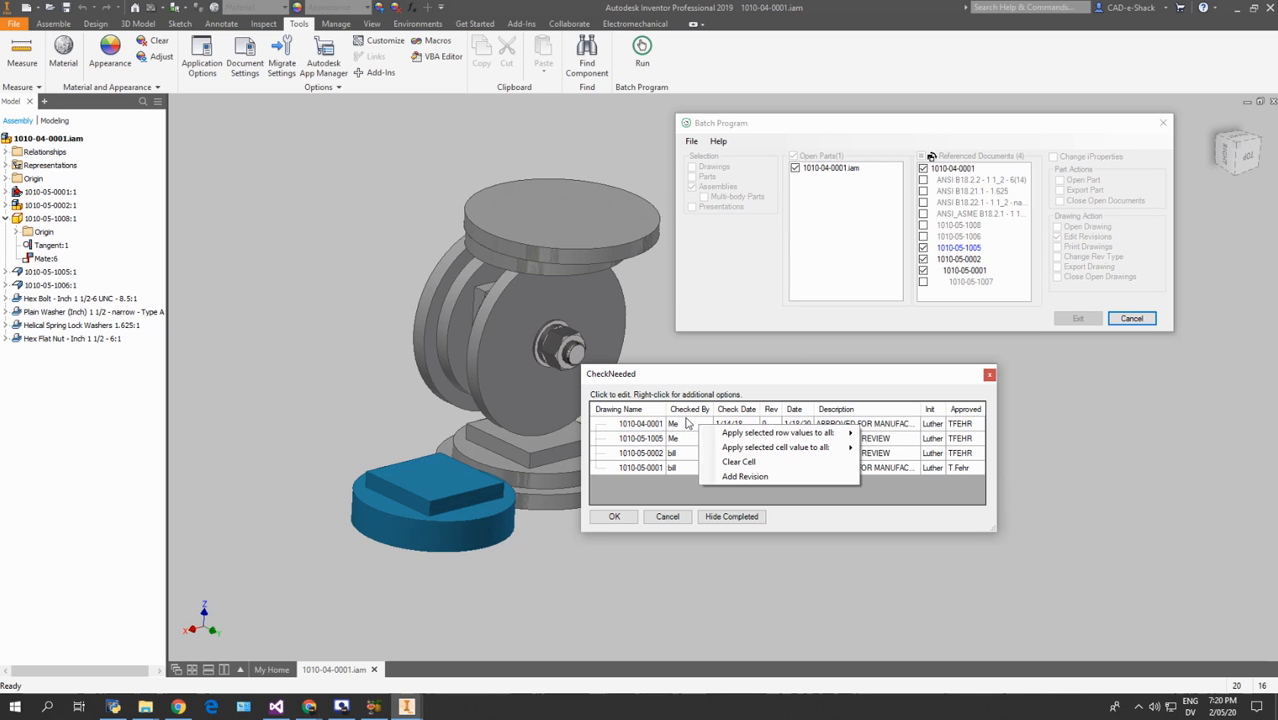
click(673, 453)
right_click(687, 424)
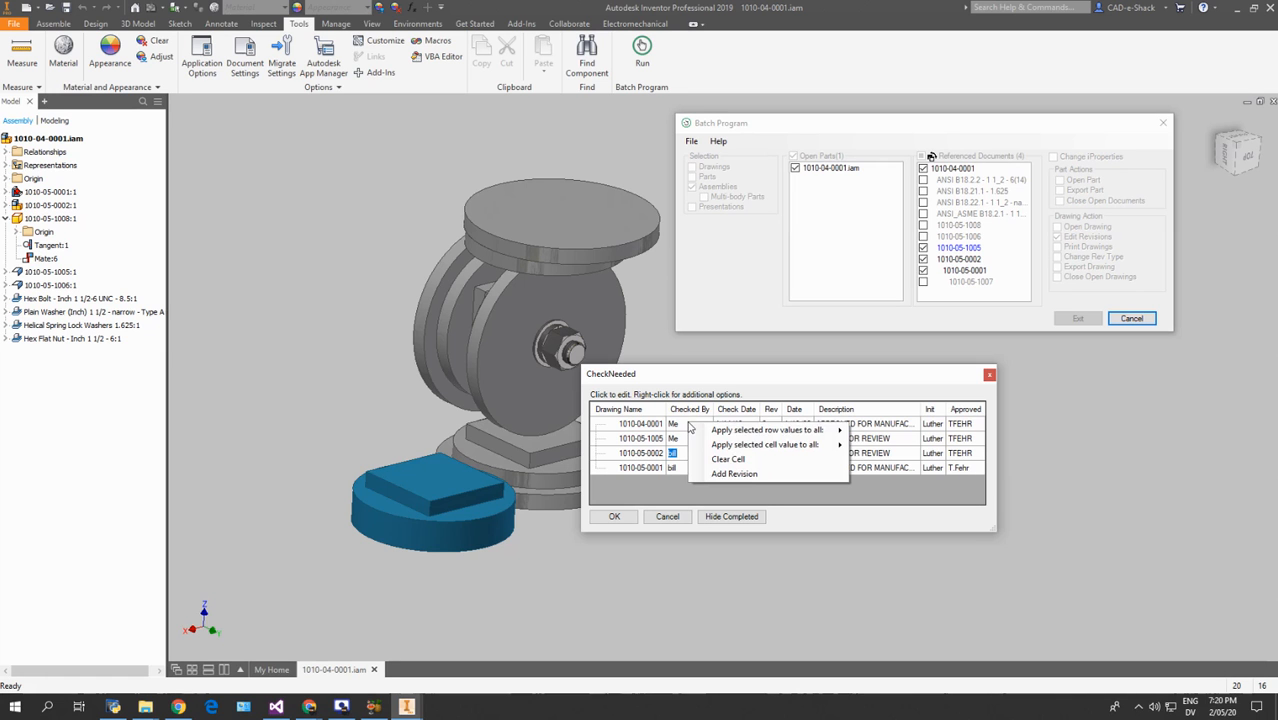
mouse_move(720, 450)
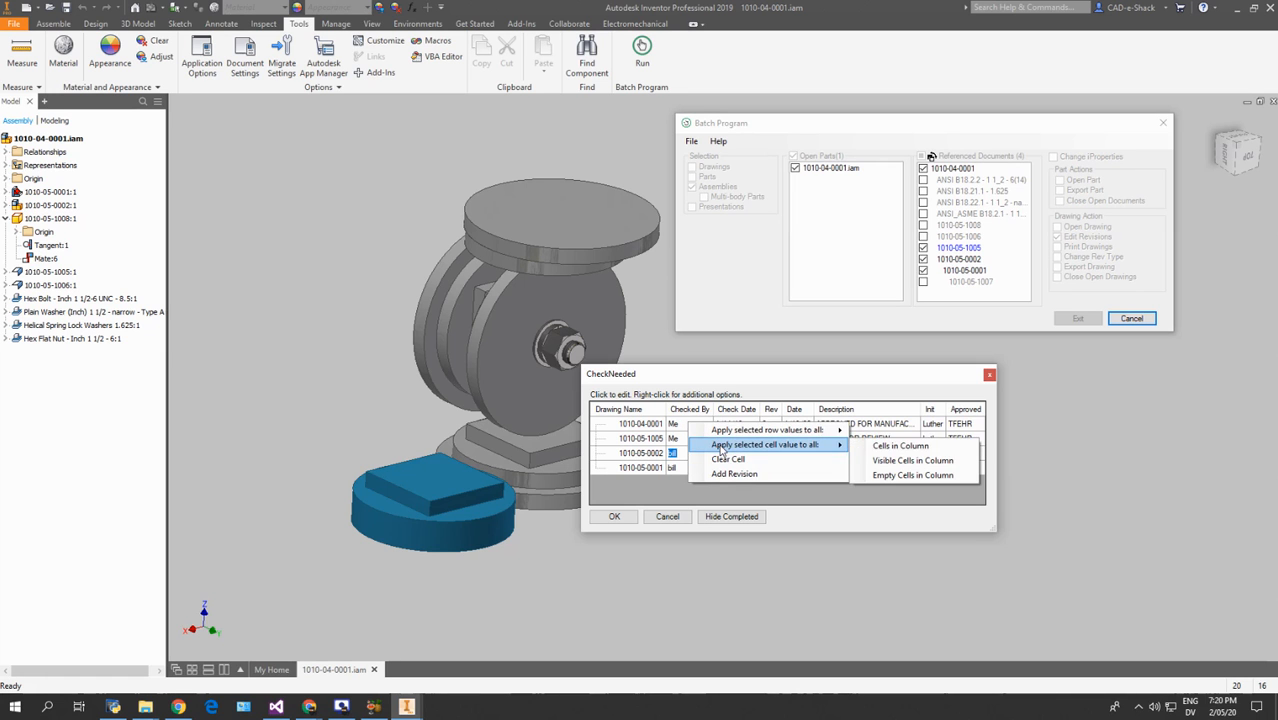
click(895, 448)
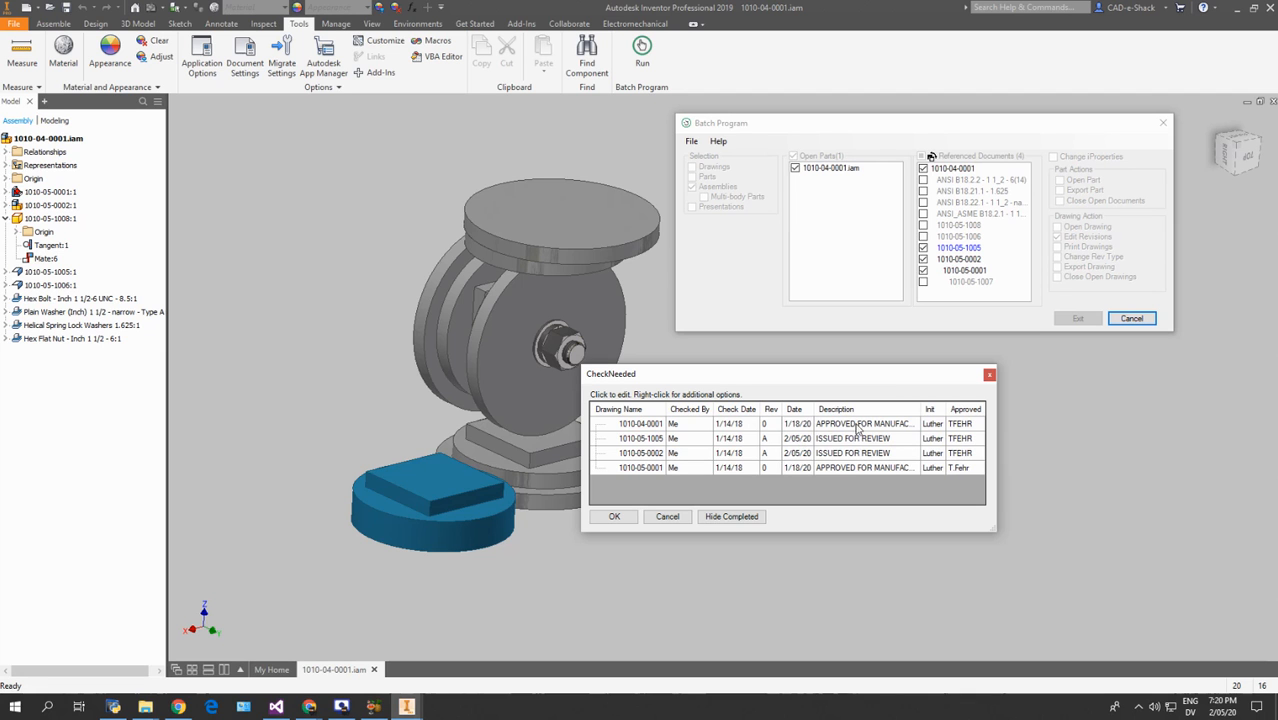
right_click(864, 455)
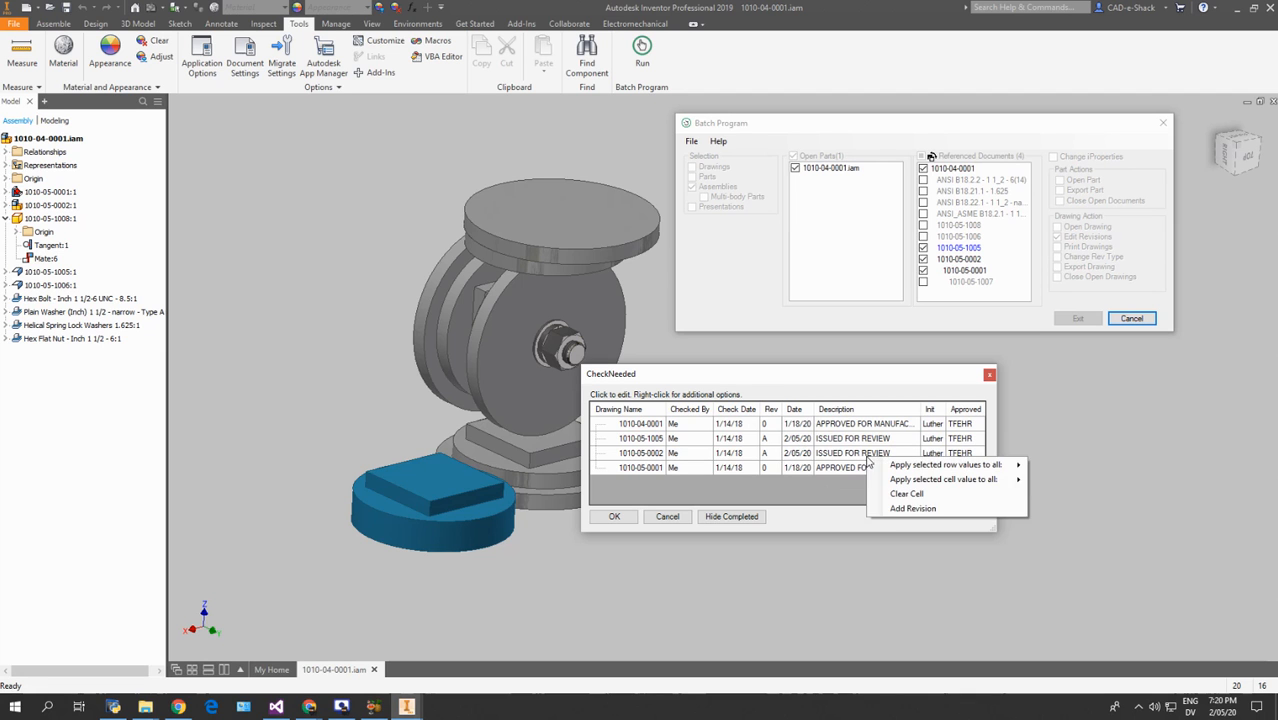
click(895, 507)
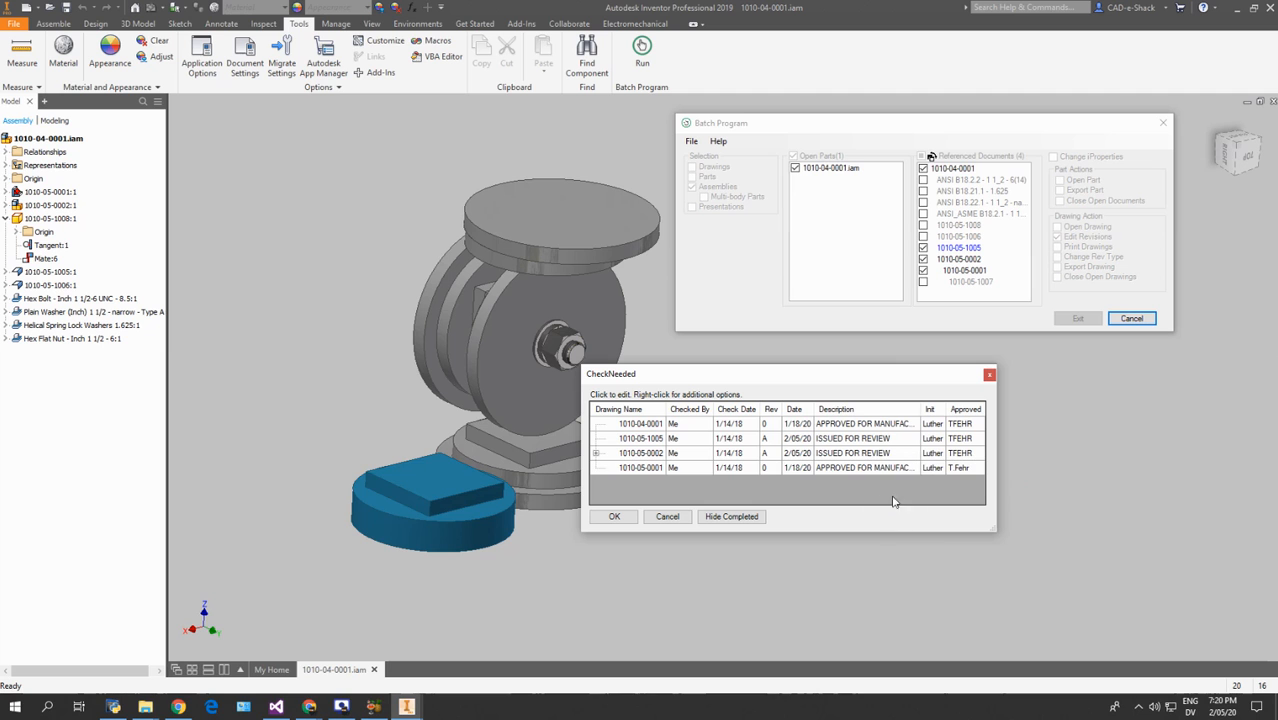
click(596, 453)
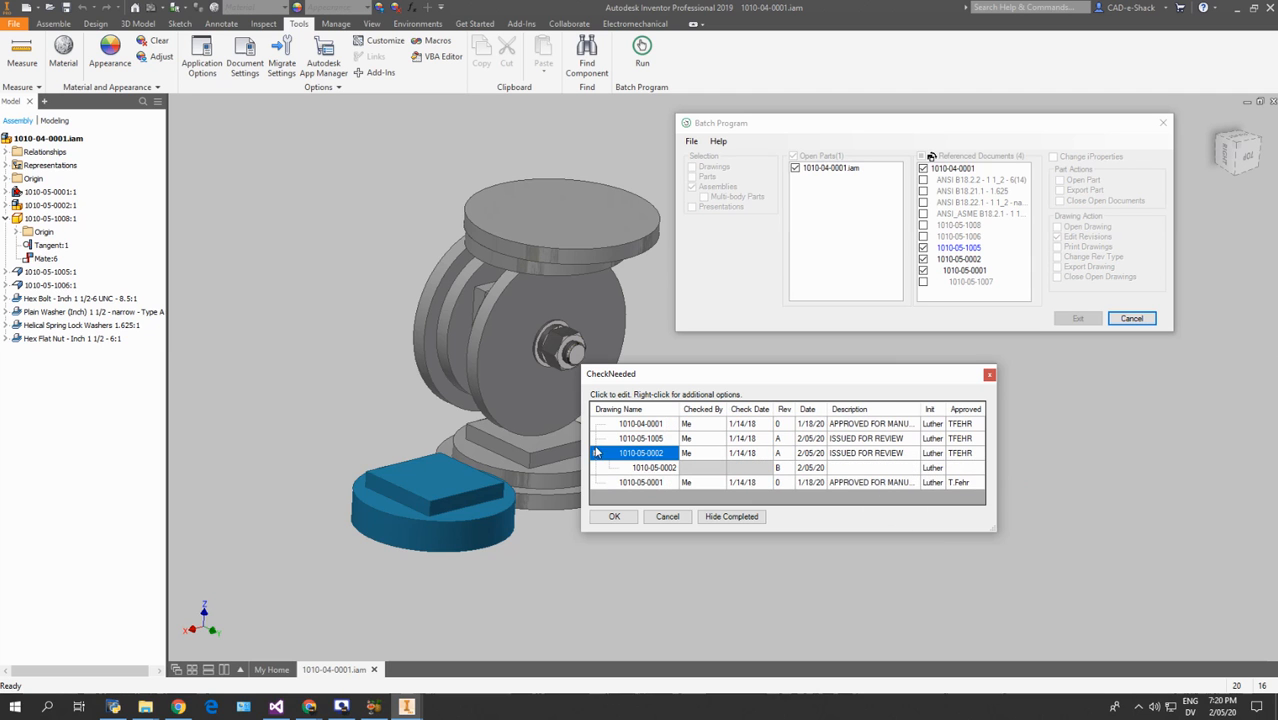
right_click(864, 469)
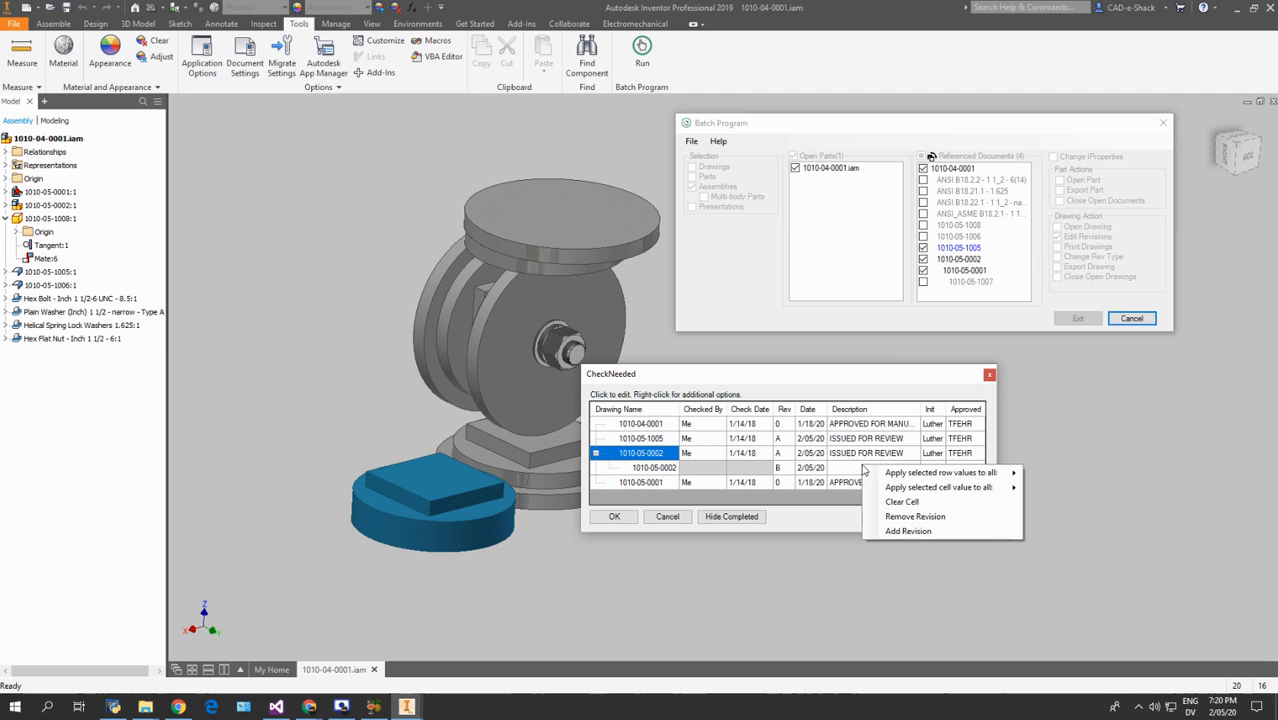
click(910, 519)
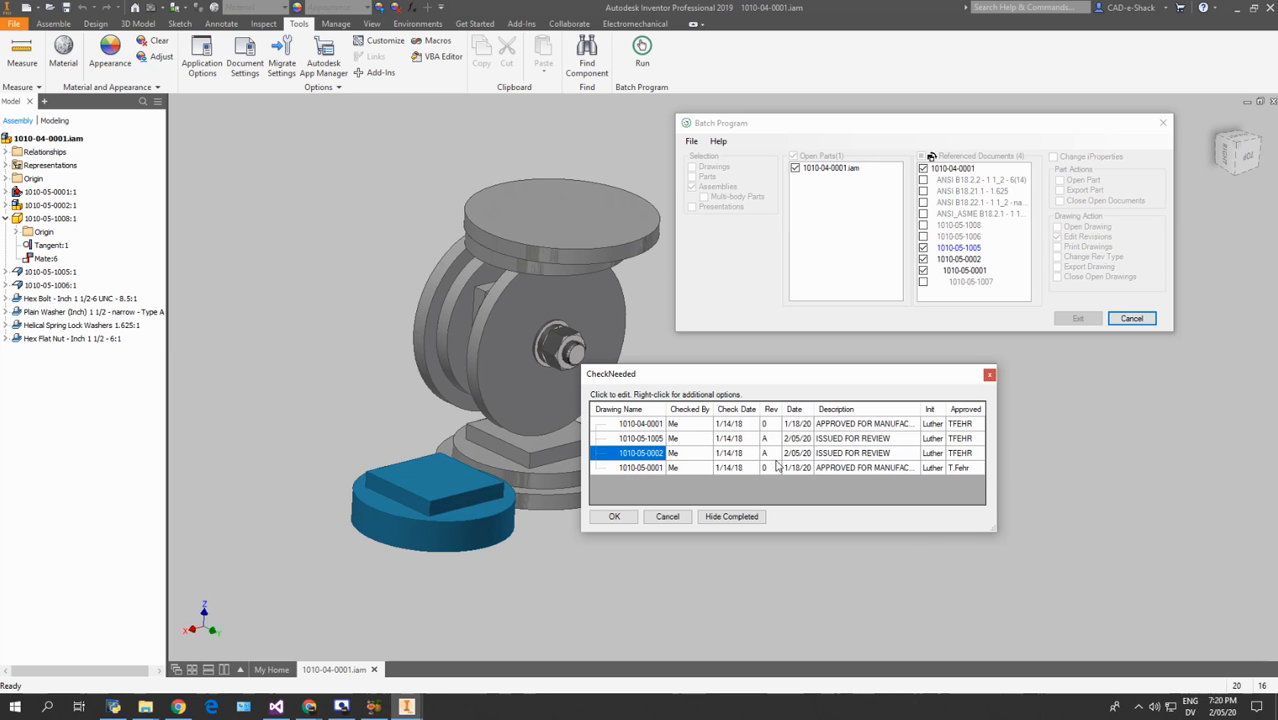
right_click(826, 439)
click(898, 490)
click(598, 440)
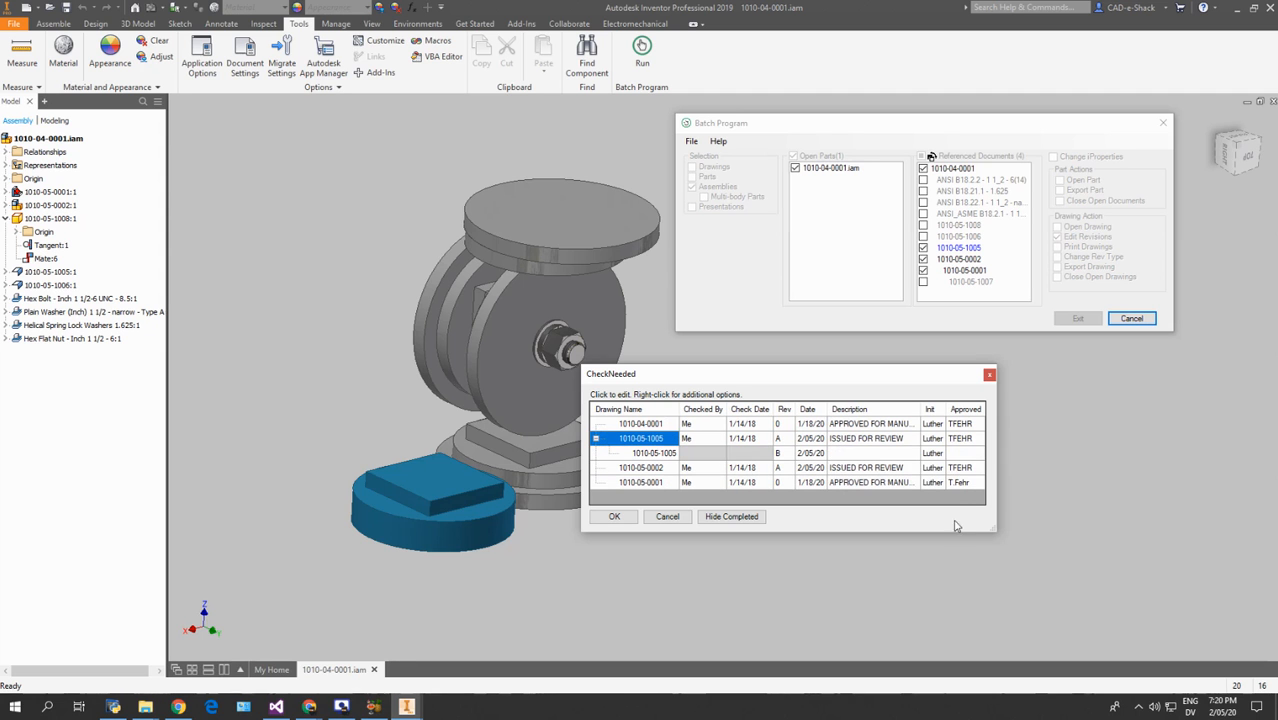
click(884, 454)
text(aoeu)
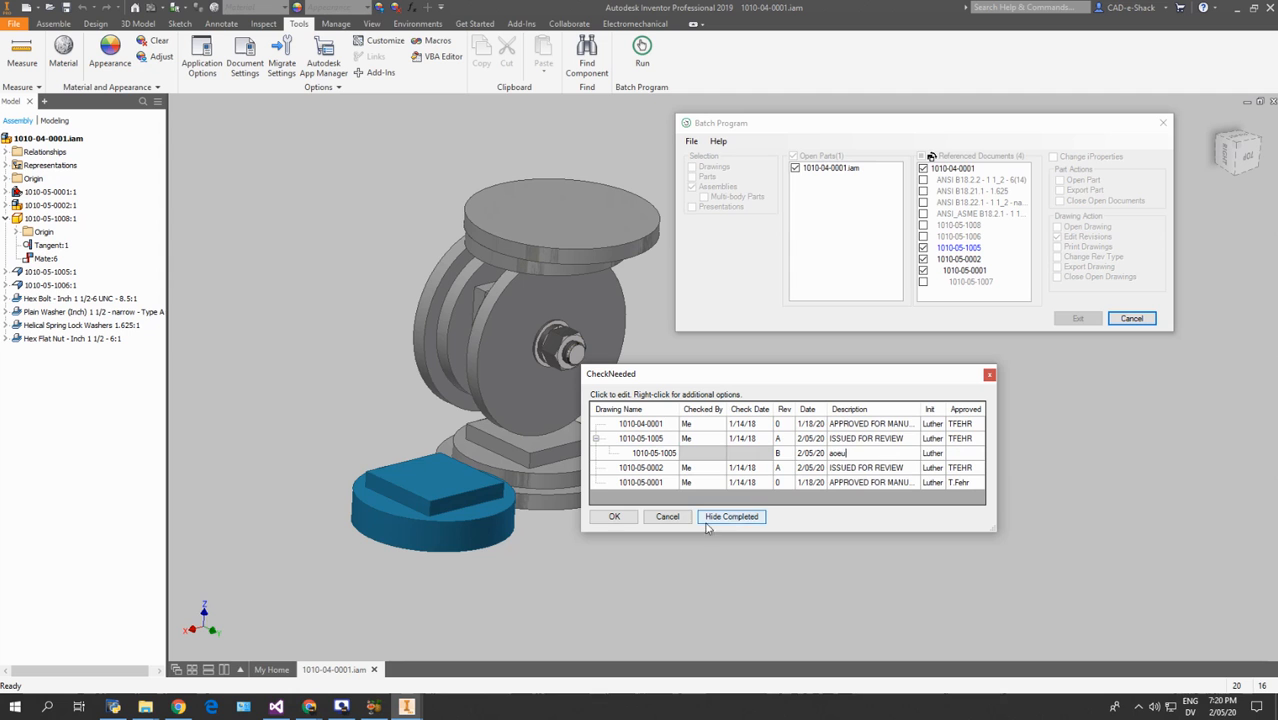
click(620, 516)
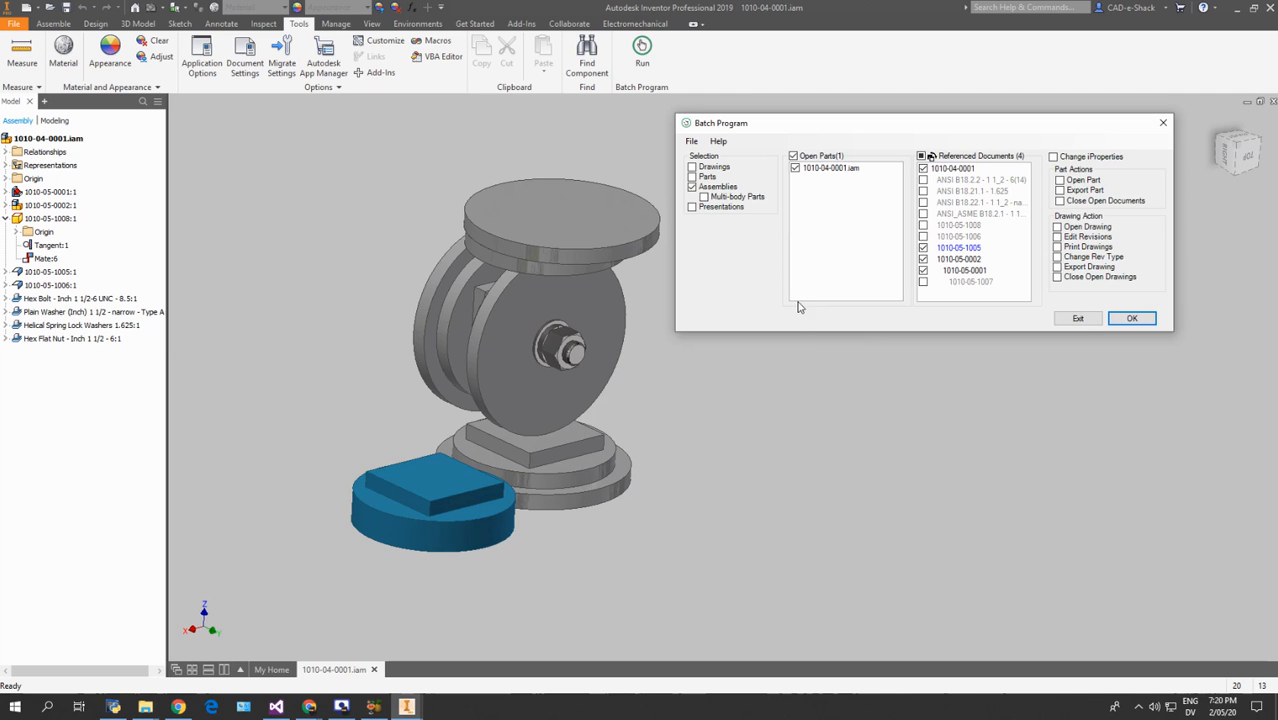
click(1087, 228)
click(1132, 318)
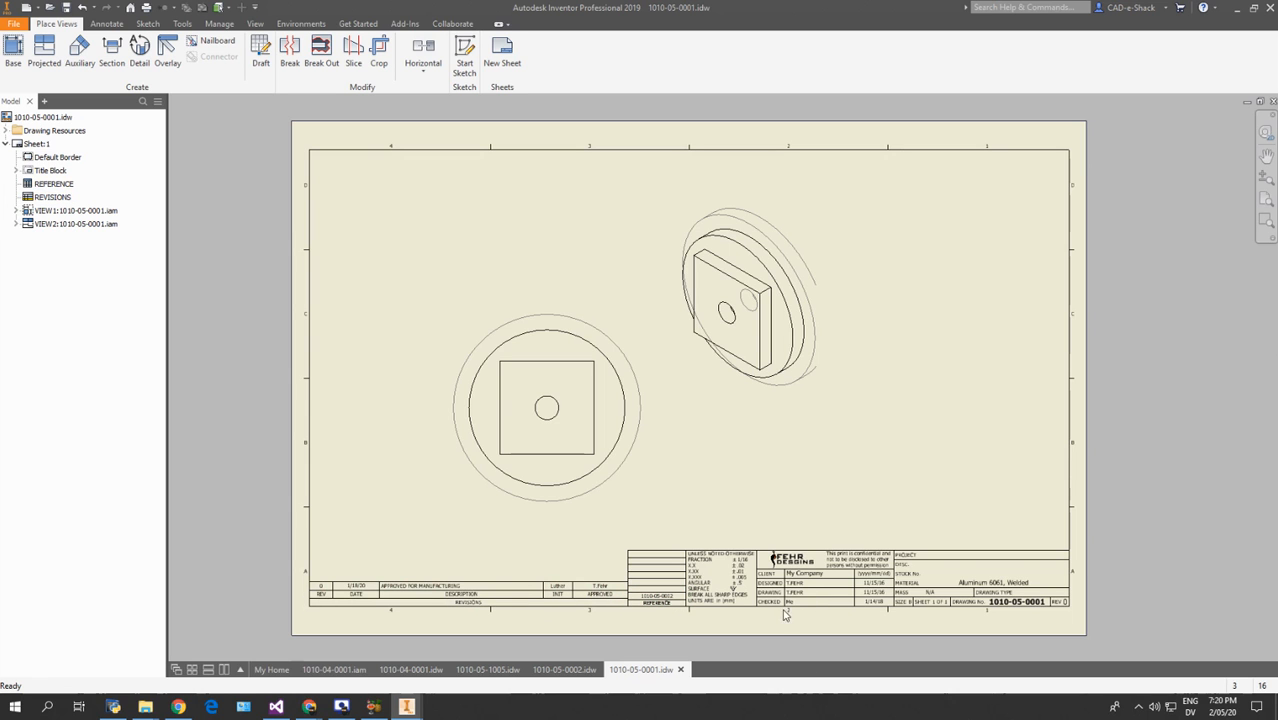
mouse_move(406, 706)
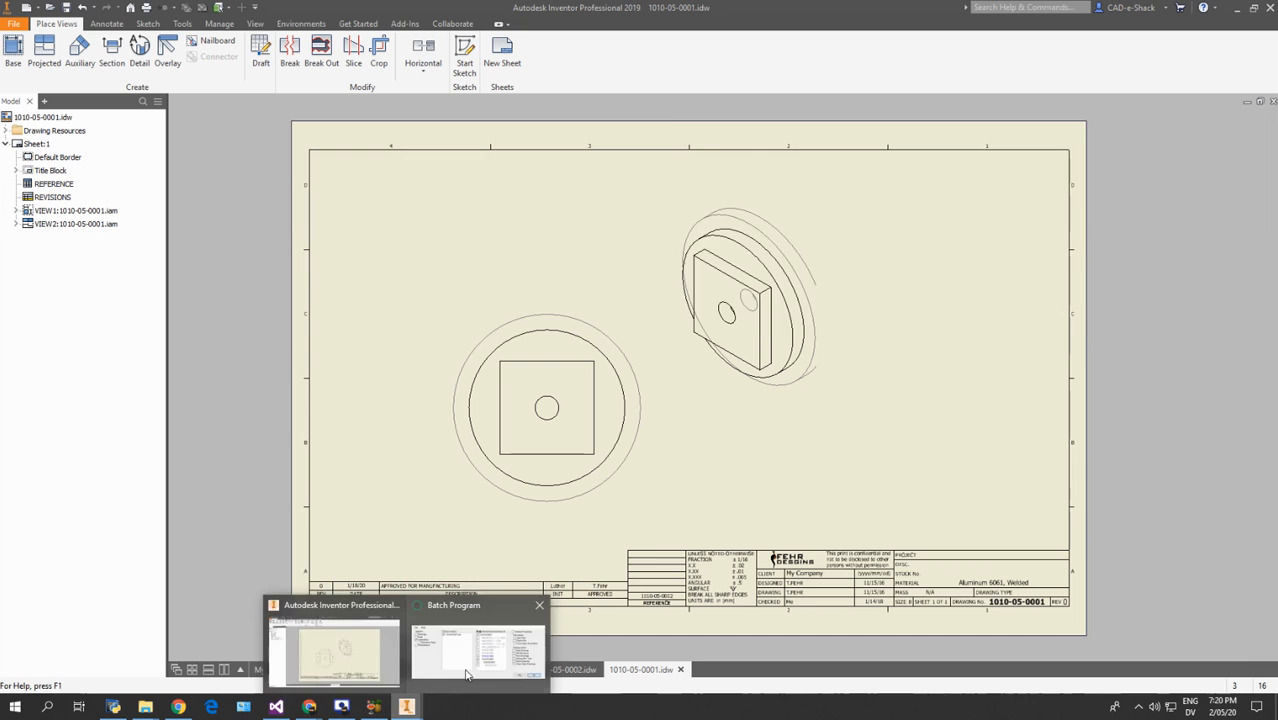
click(478, 645)
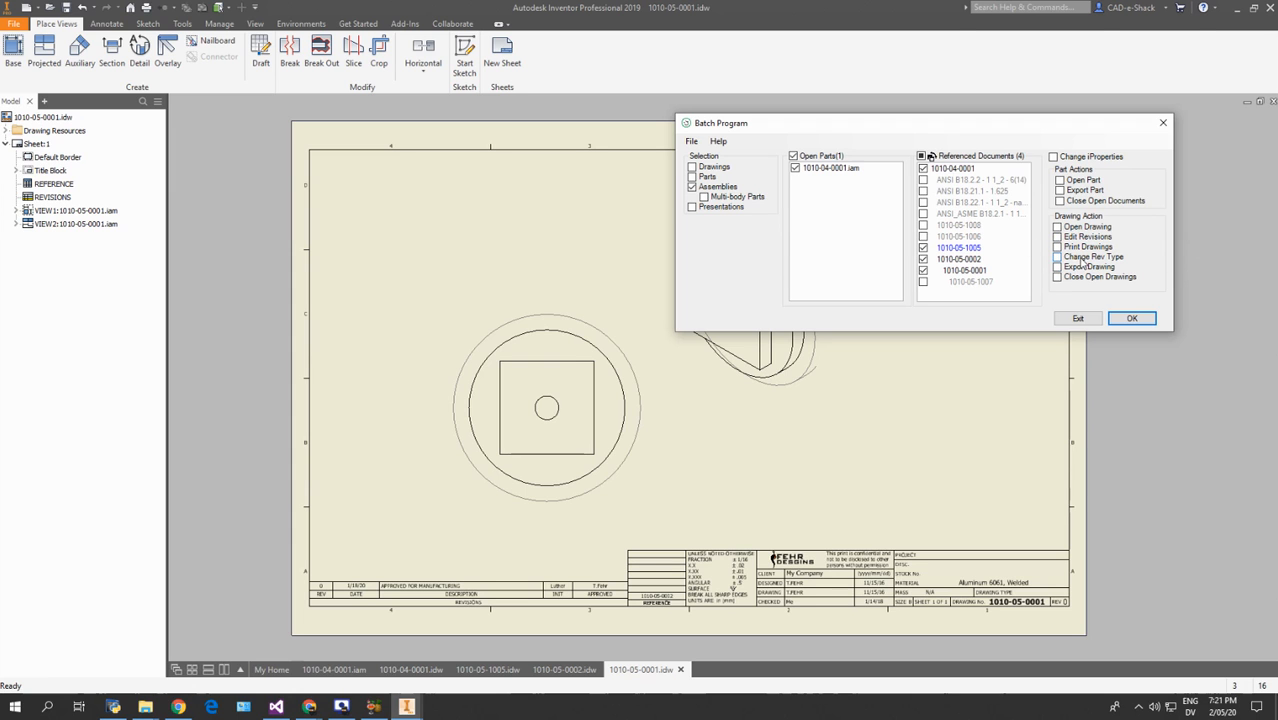
click(558, 675)
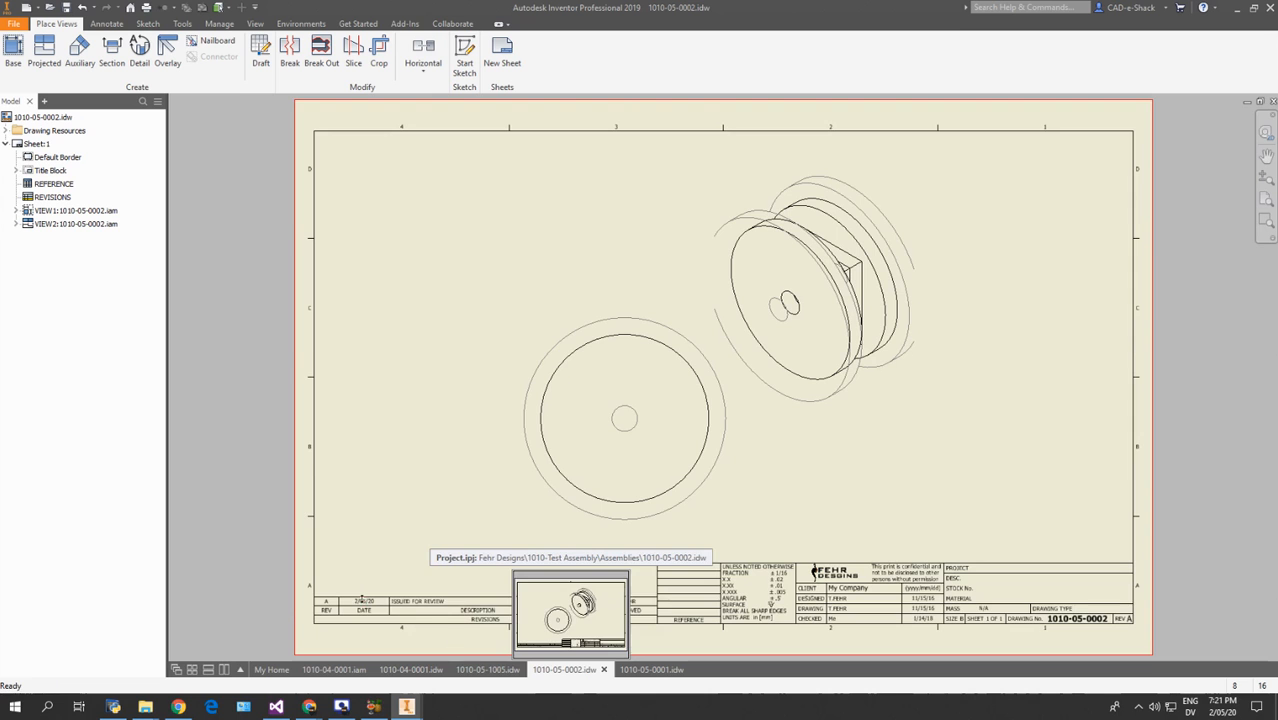
click(488, 669)
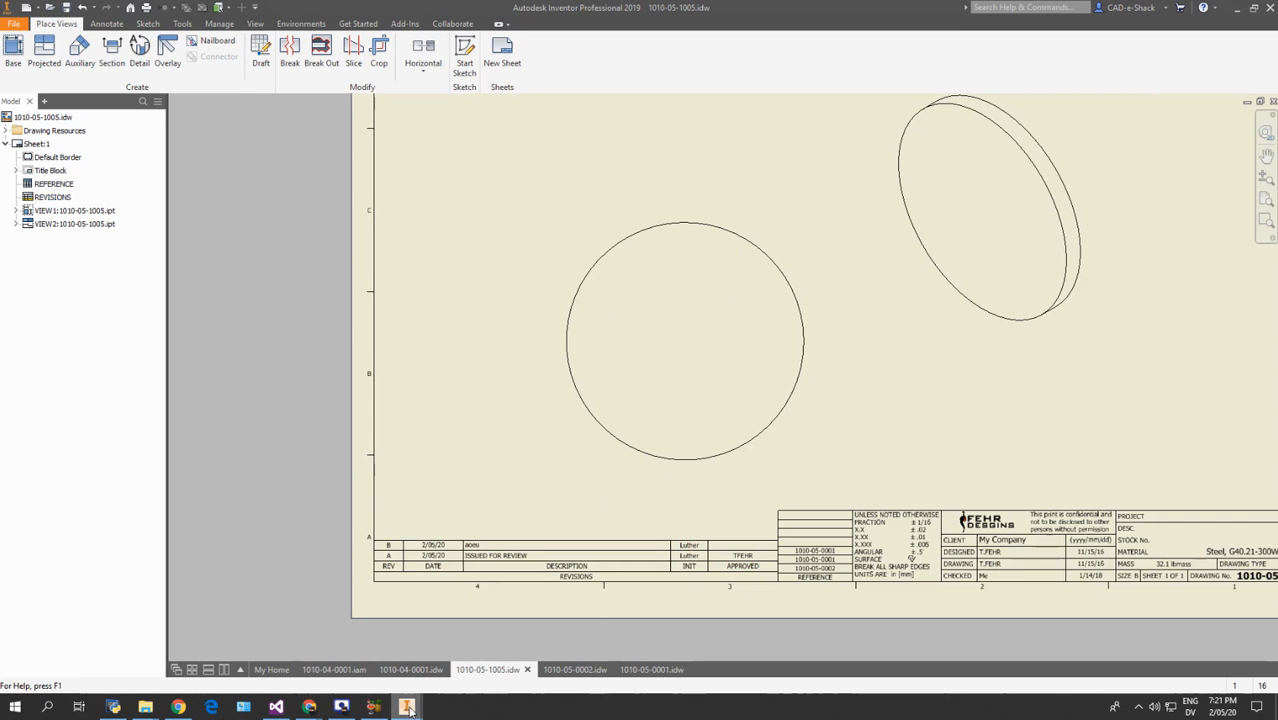
mouse_move(408, 708)
click(455, 648)
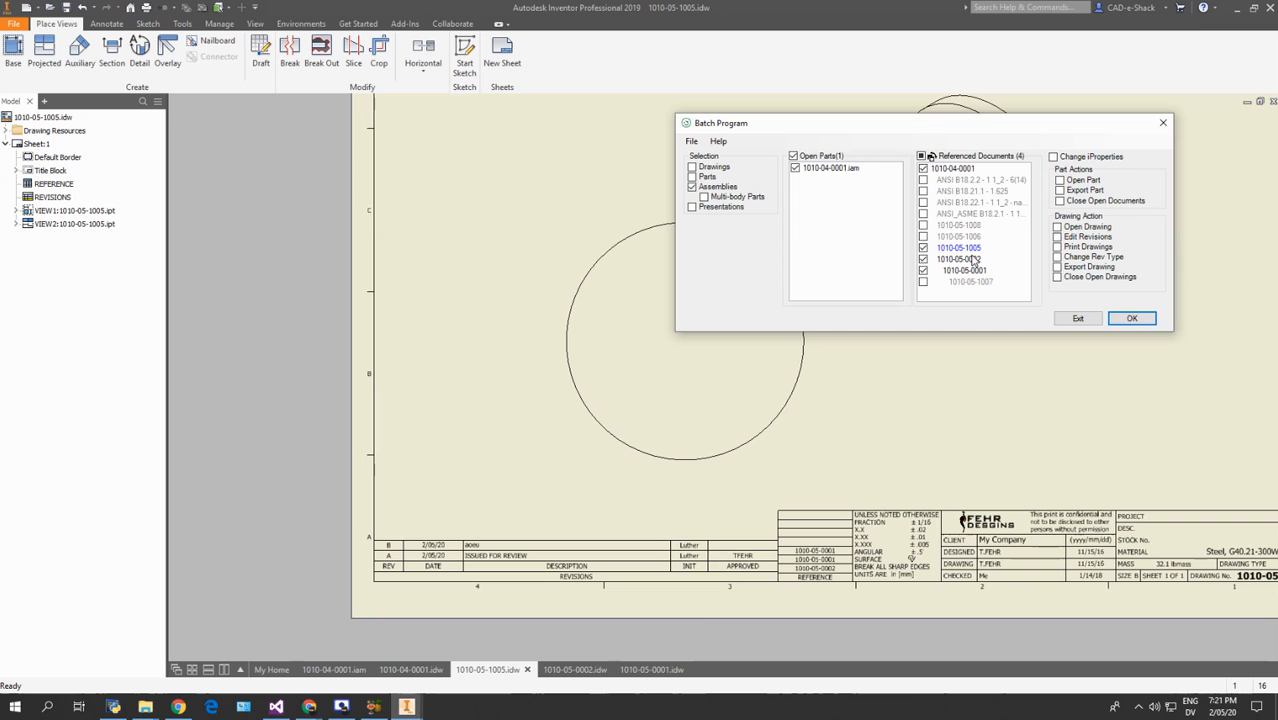
click(968, 248)
click(1131, 319)
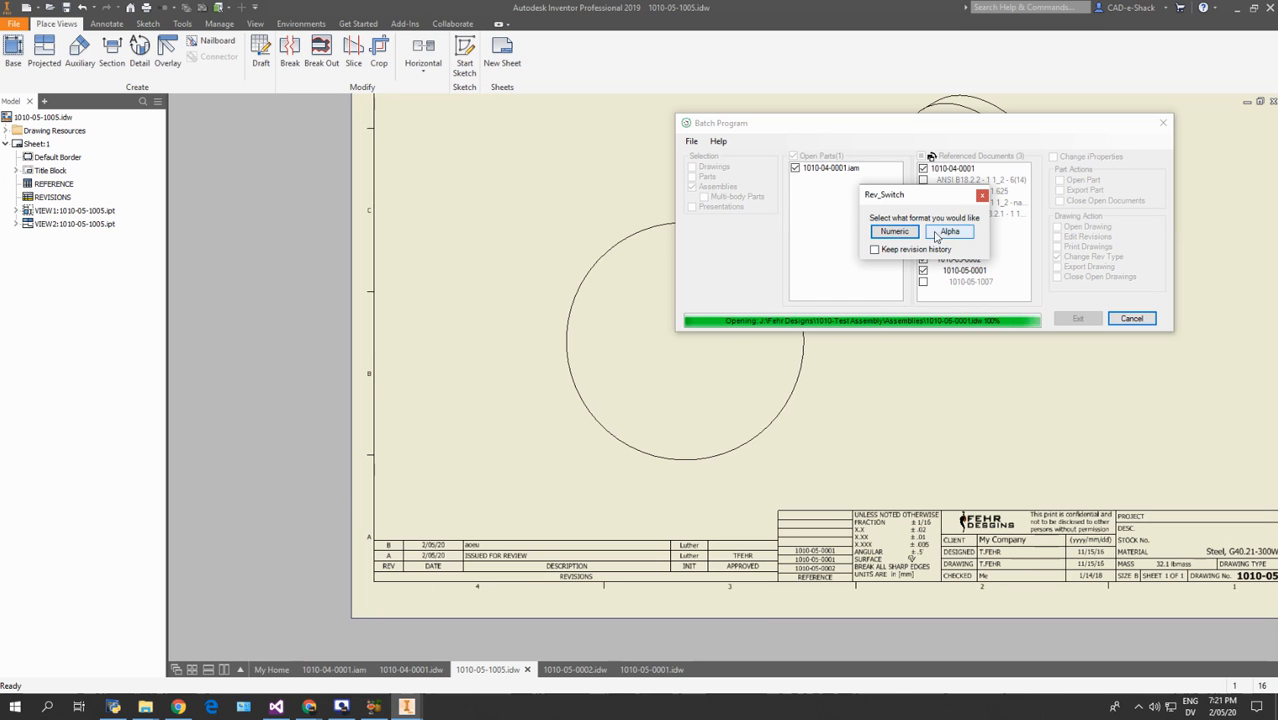
click(899, 237)
click(899, 237)
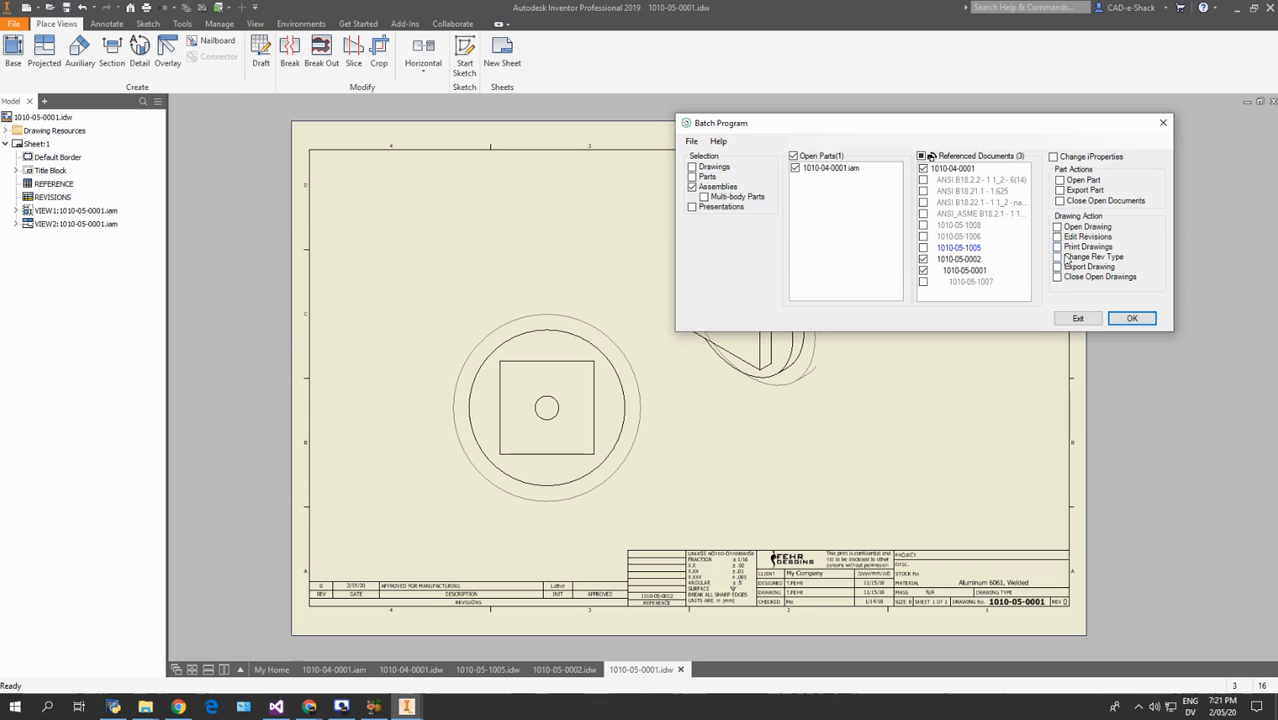
click(1092, 237)
click(1128, 318)
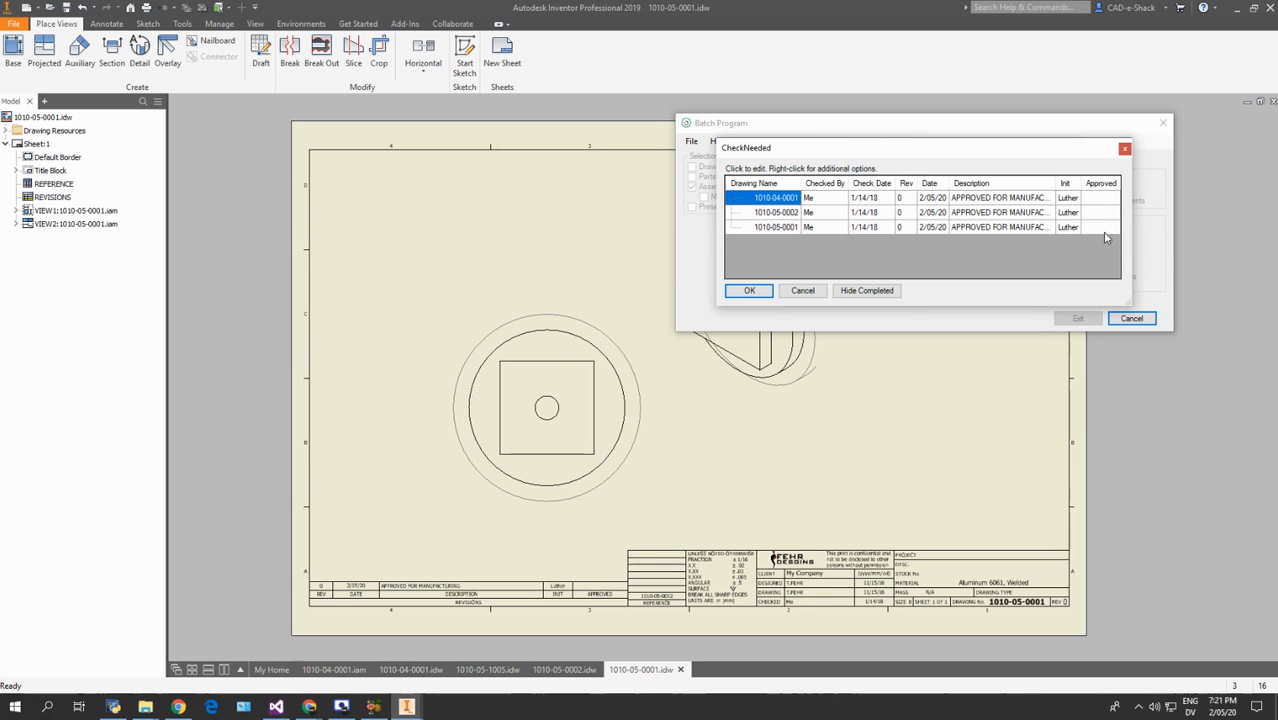
click(1104, 200)
text(Me)
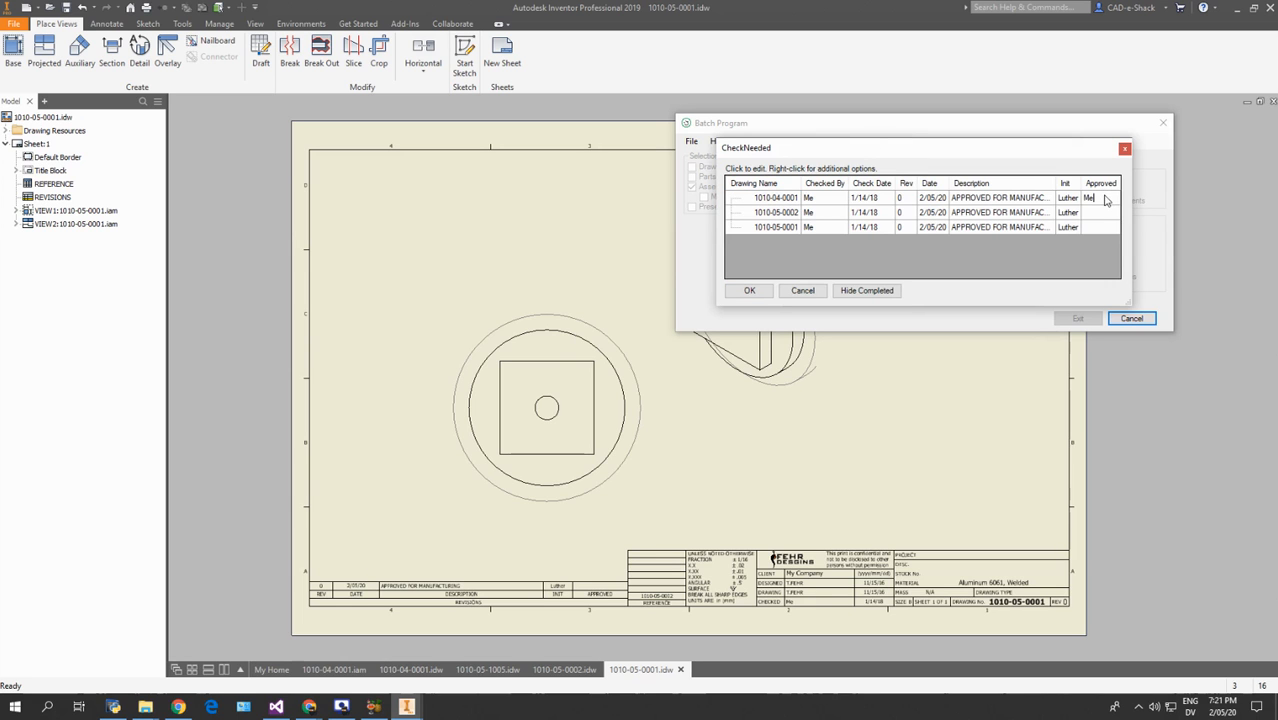
click(1051, 197)
right_click(1098, 199)
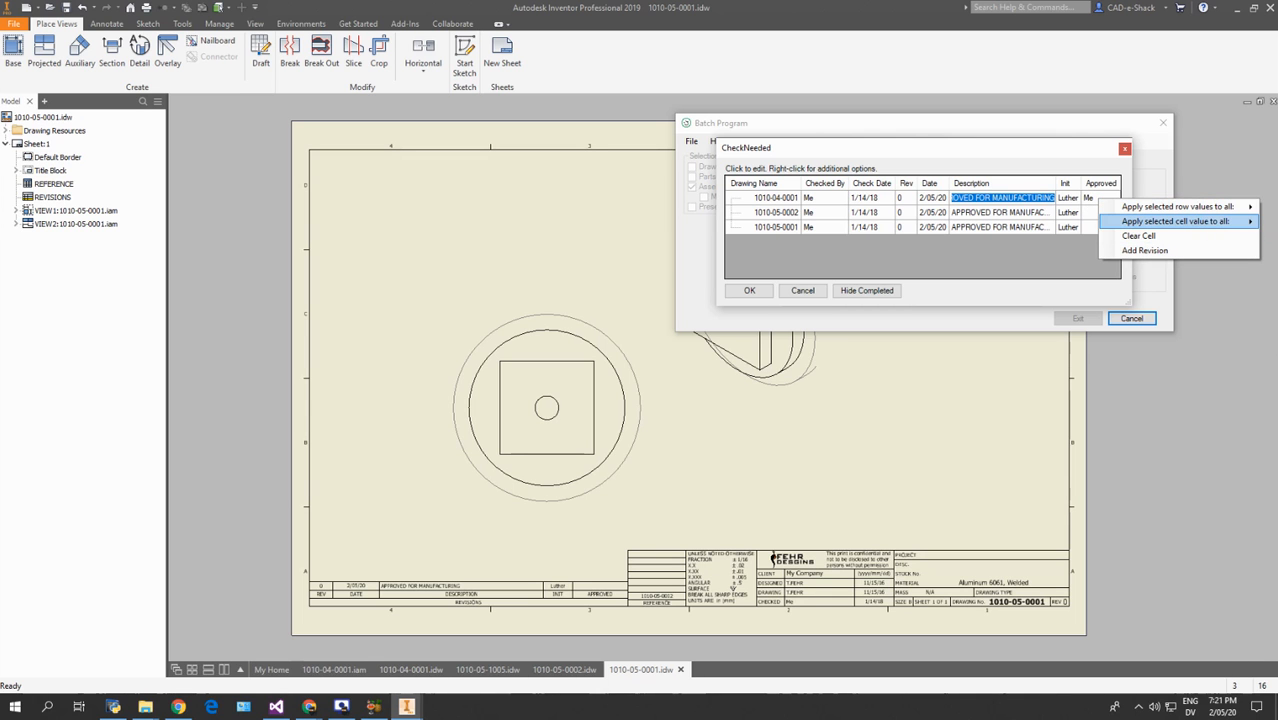
click(1176, 221)
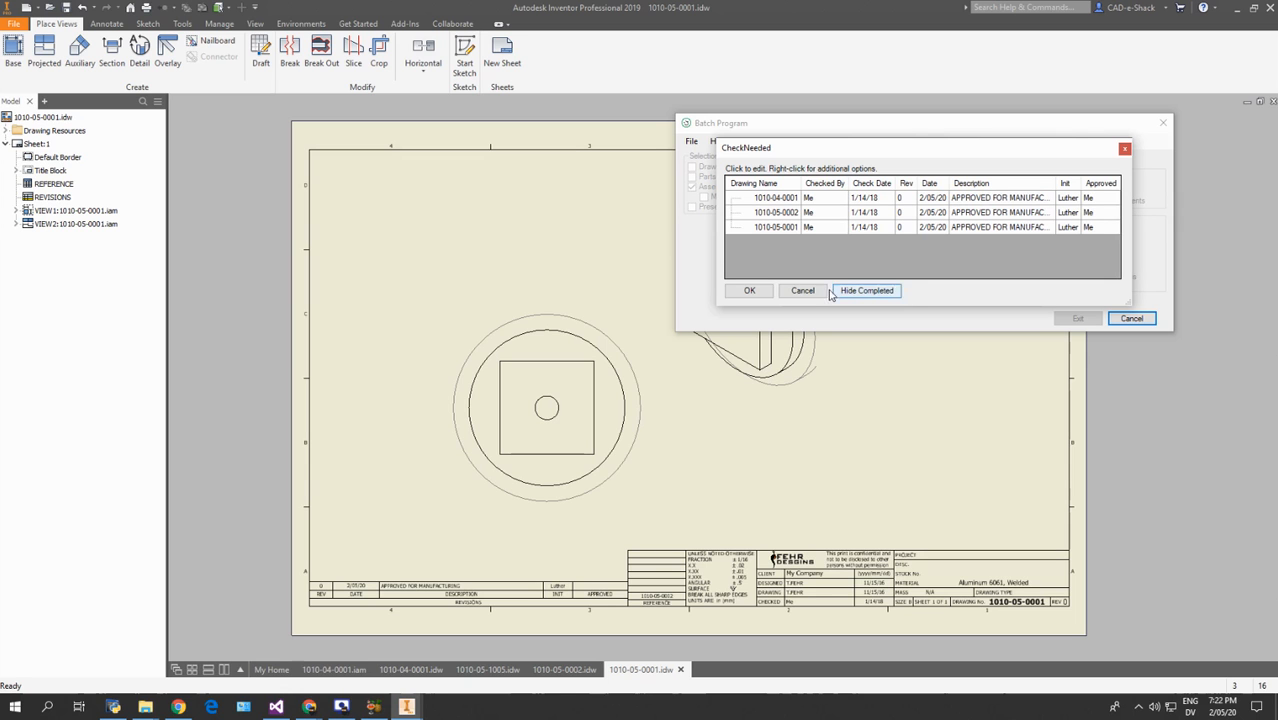
click(752, 291)
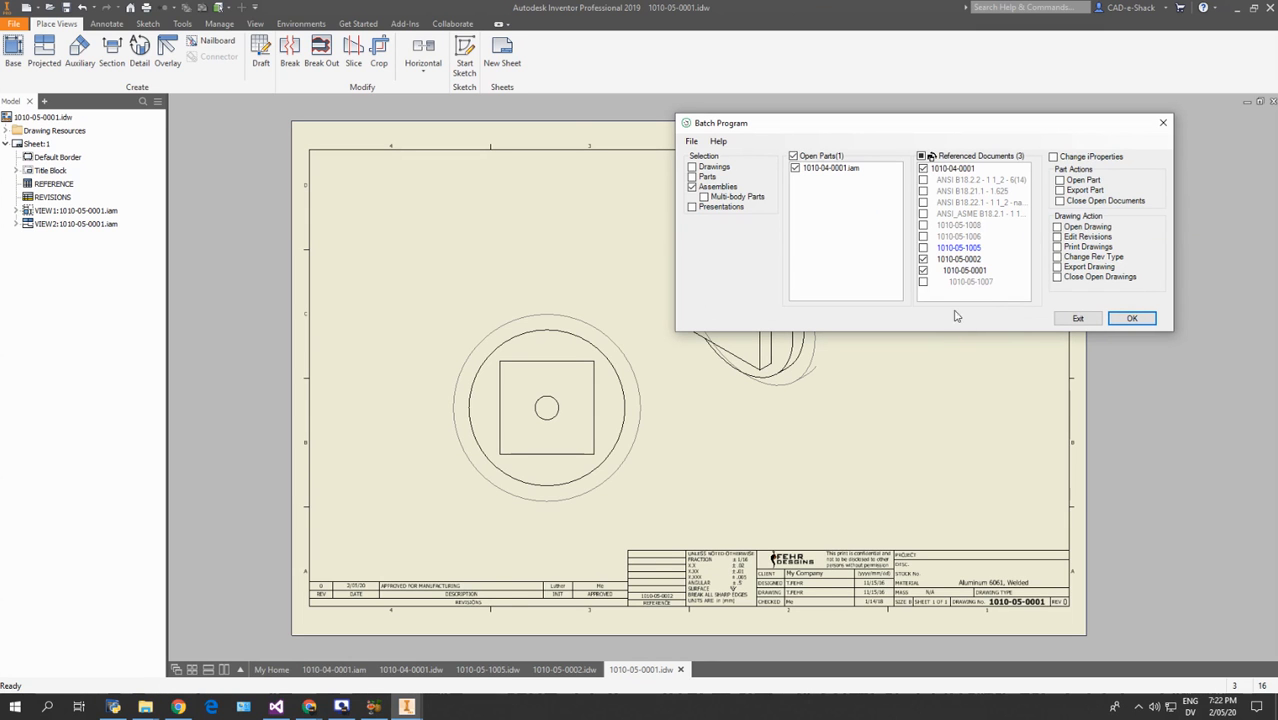
Examine the drawing export format options and the batch settings for export and revision tables, leaving the settings unchanged and drawing export off.
click(1086, 267)
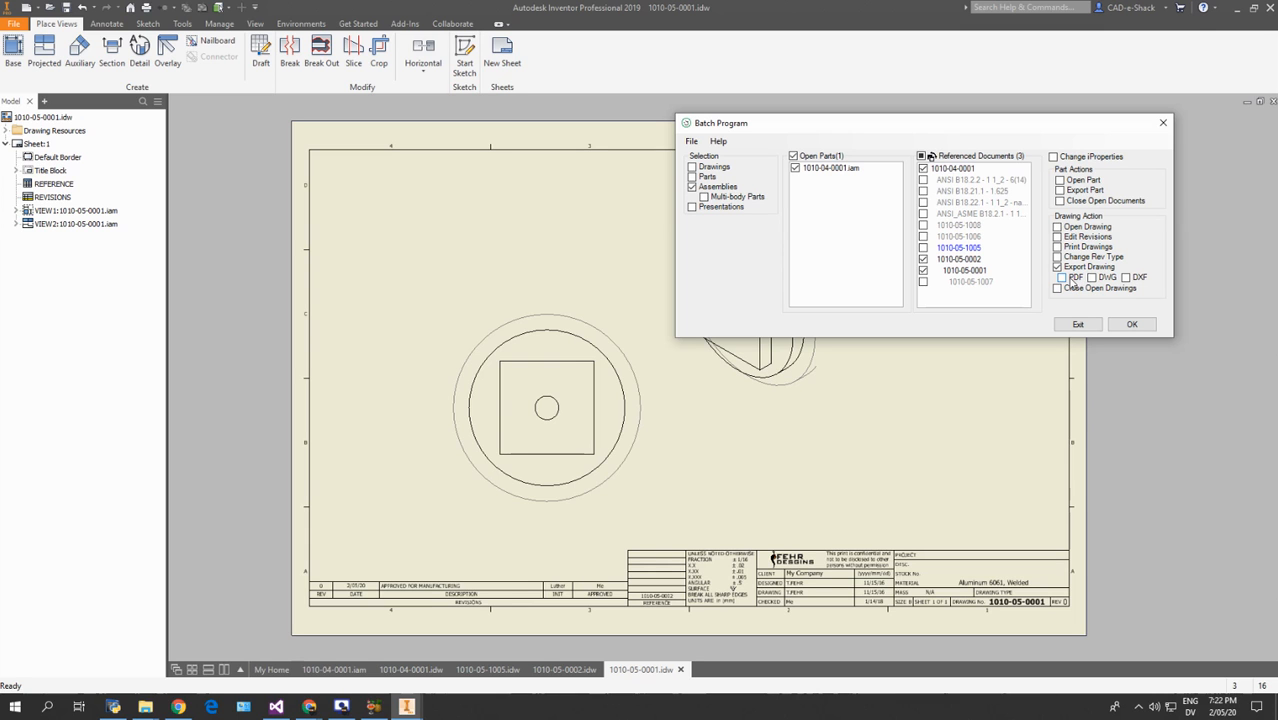
click(693, 141)
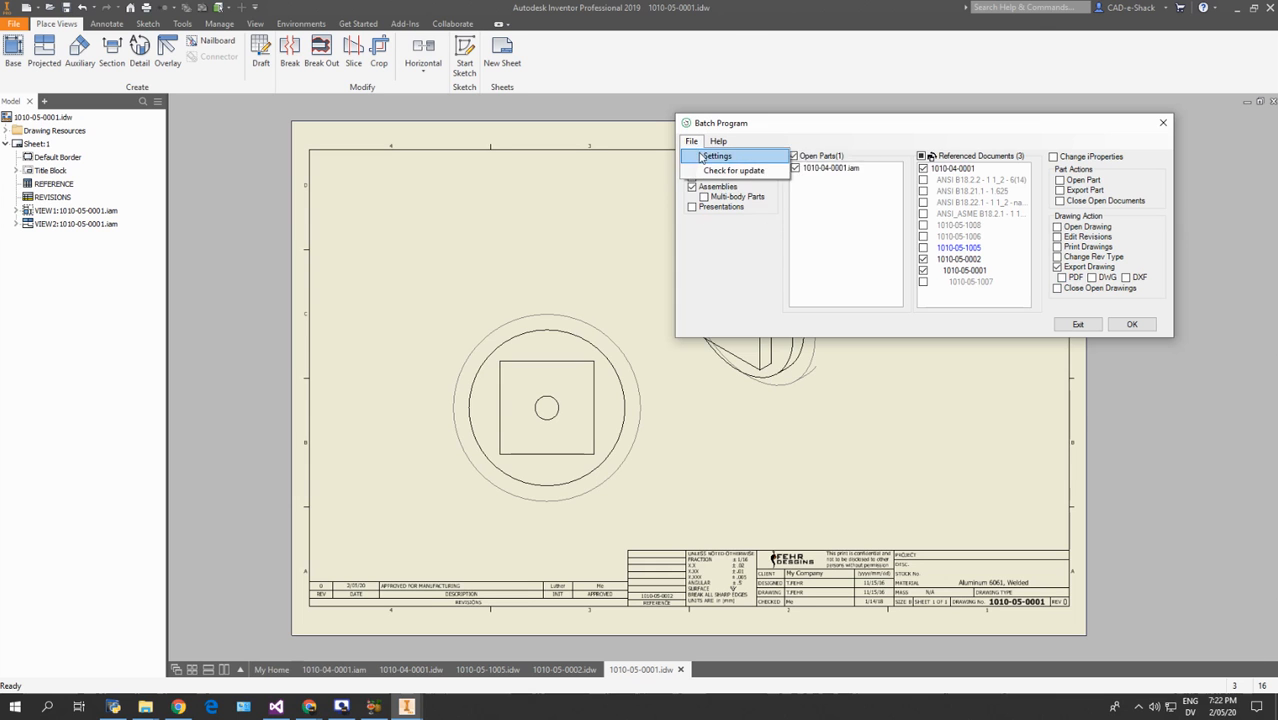
click(701, 157)
click(862, 66)
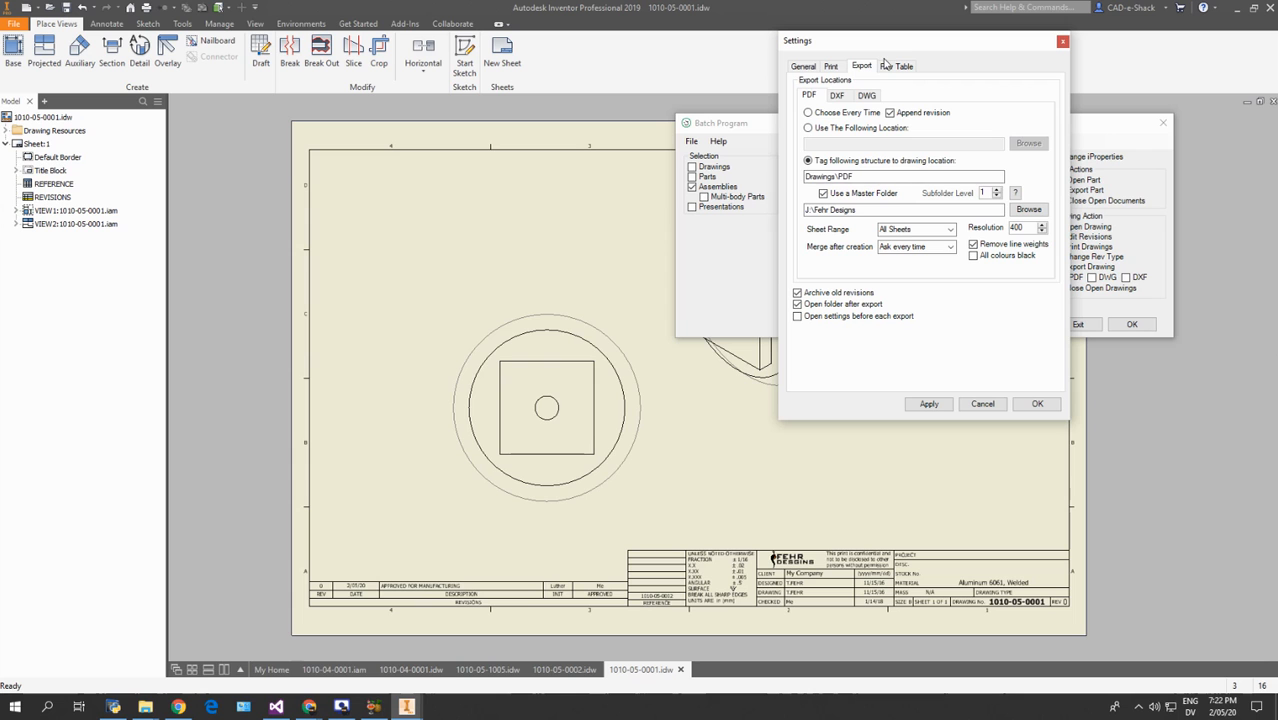
click(896, 66)
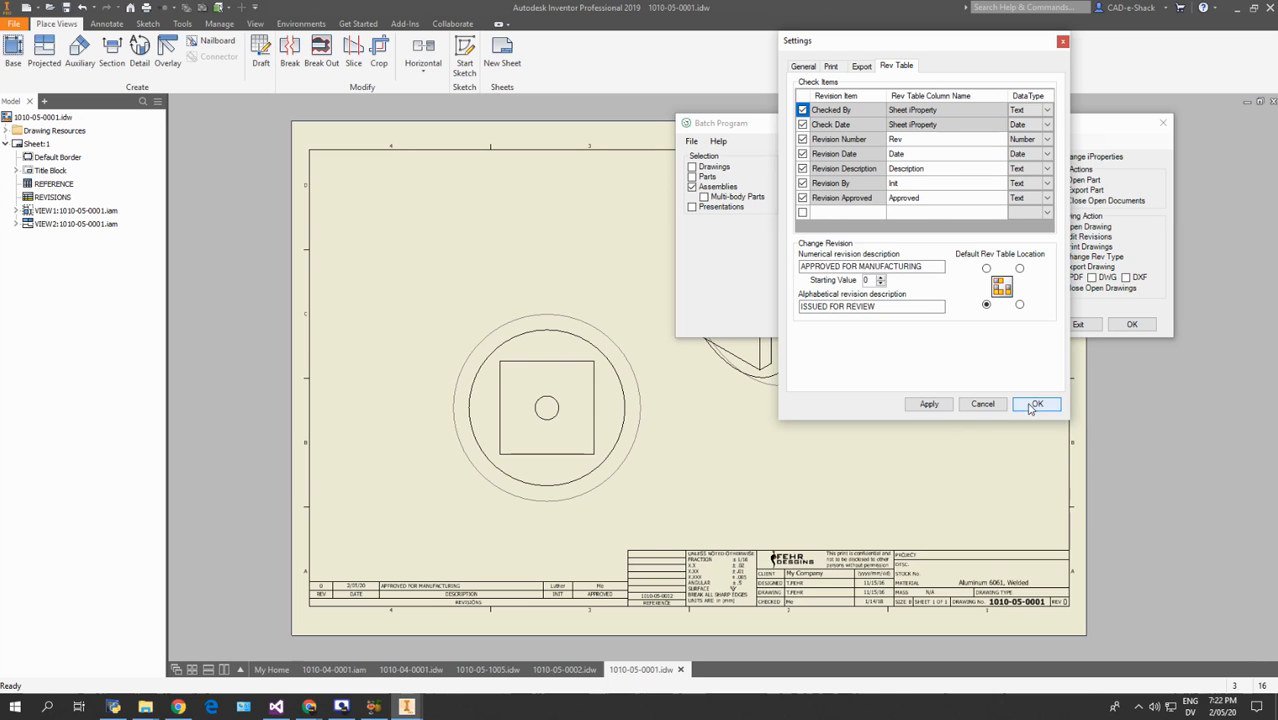
click(992, 405)
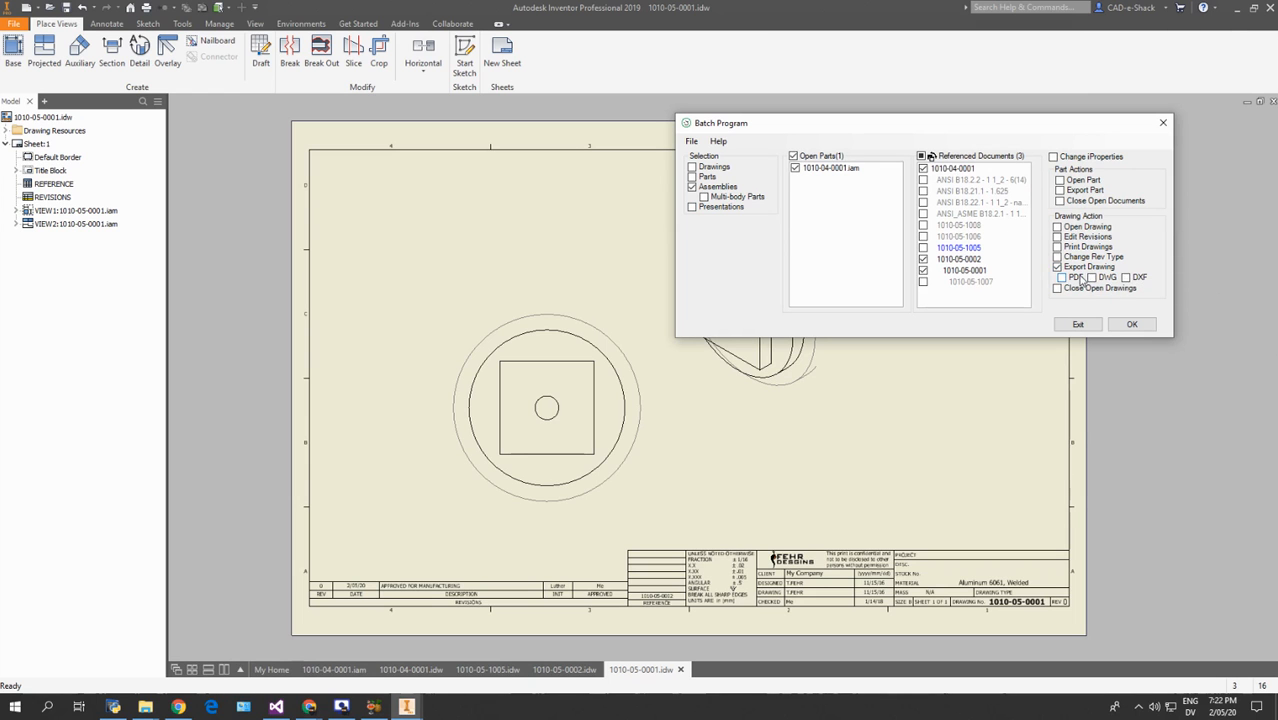
click(1058, 267)
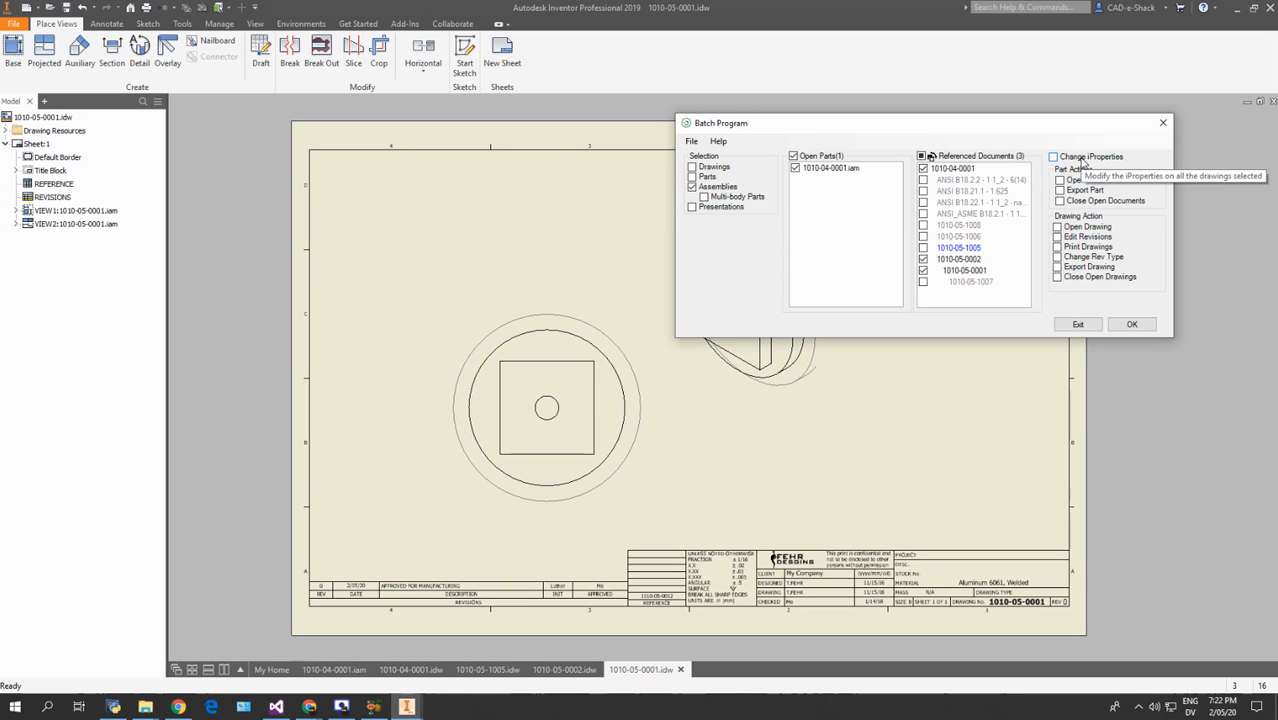
Run the Change iProperties action on the checked documents and examine the Summary, Project, Status and Custom properties, closing without edits.
click(1082, 160)
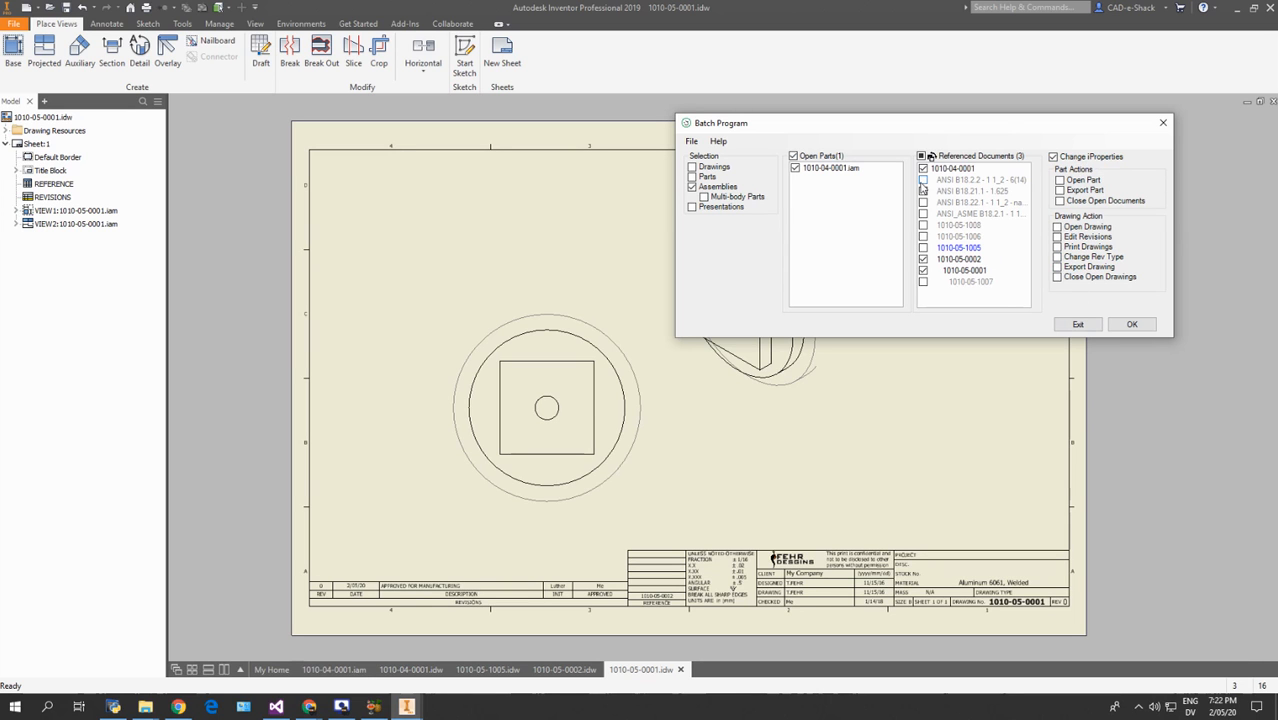
click(1133, 326)
drag(914, 59, 748, 131)
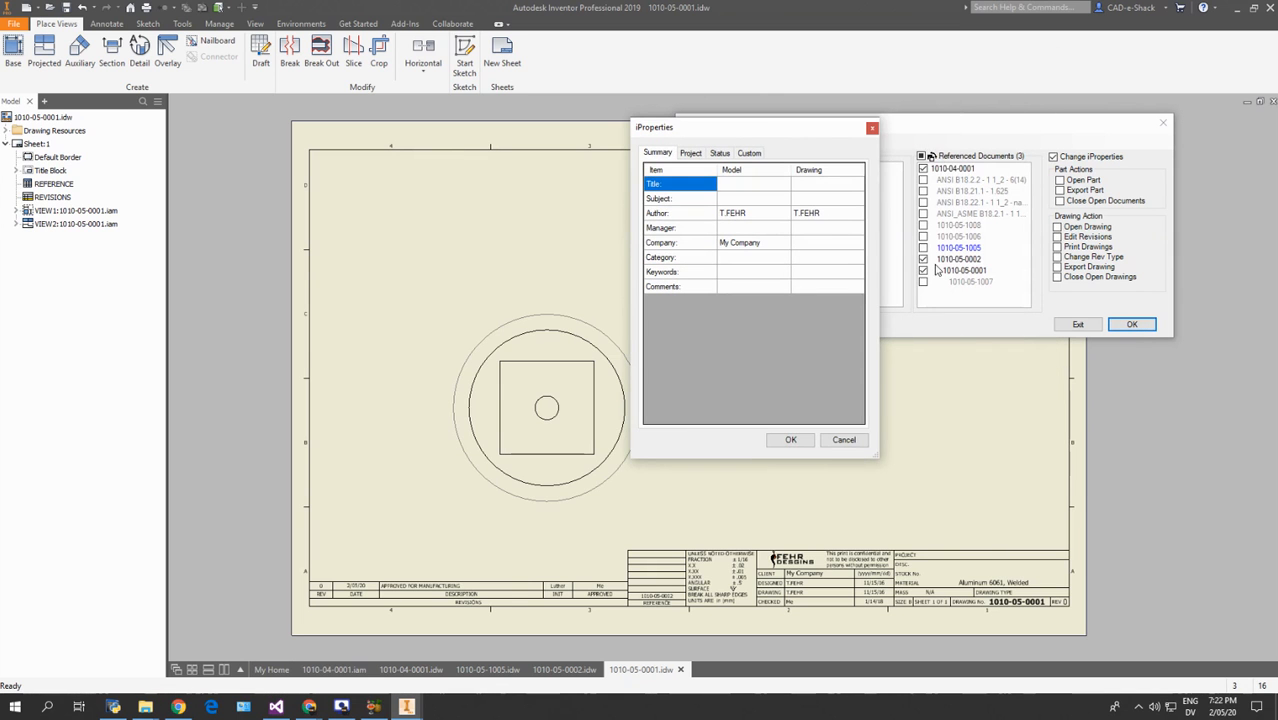
click(691, 153)
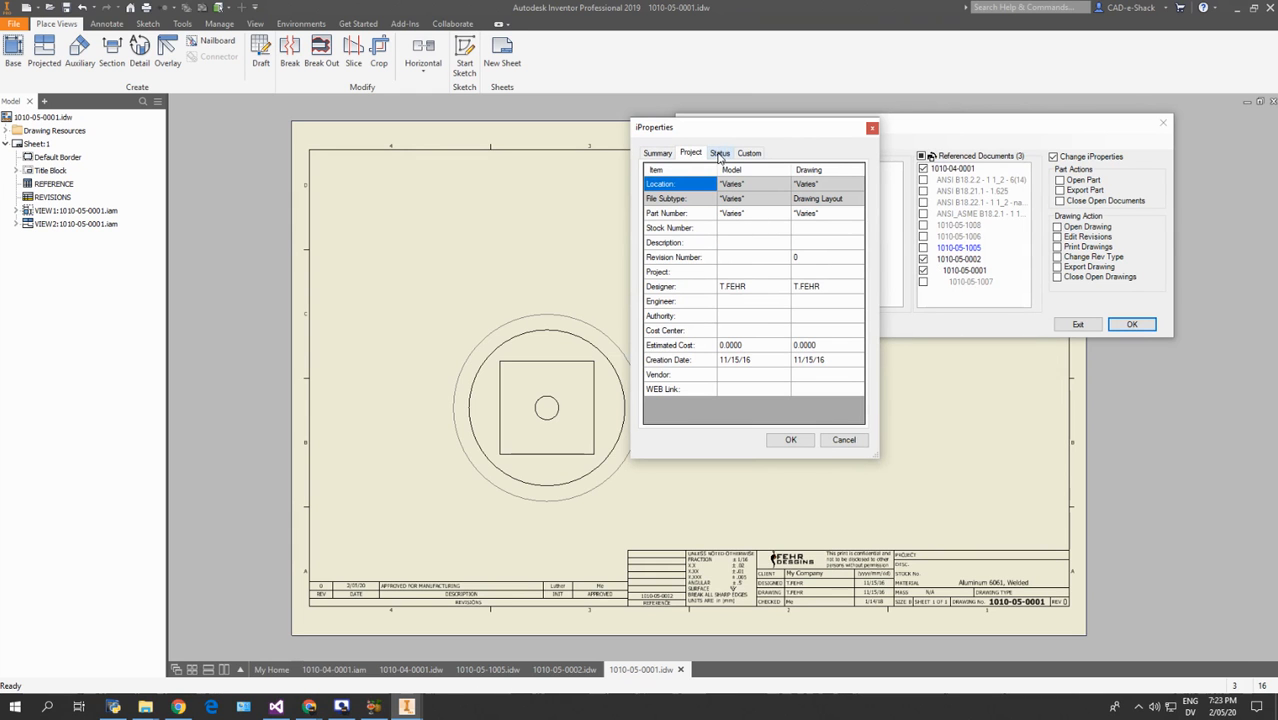
click(719, 154)
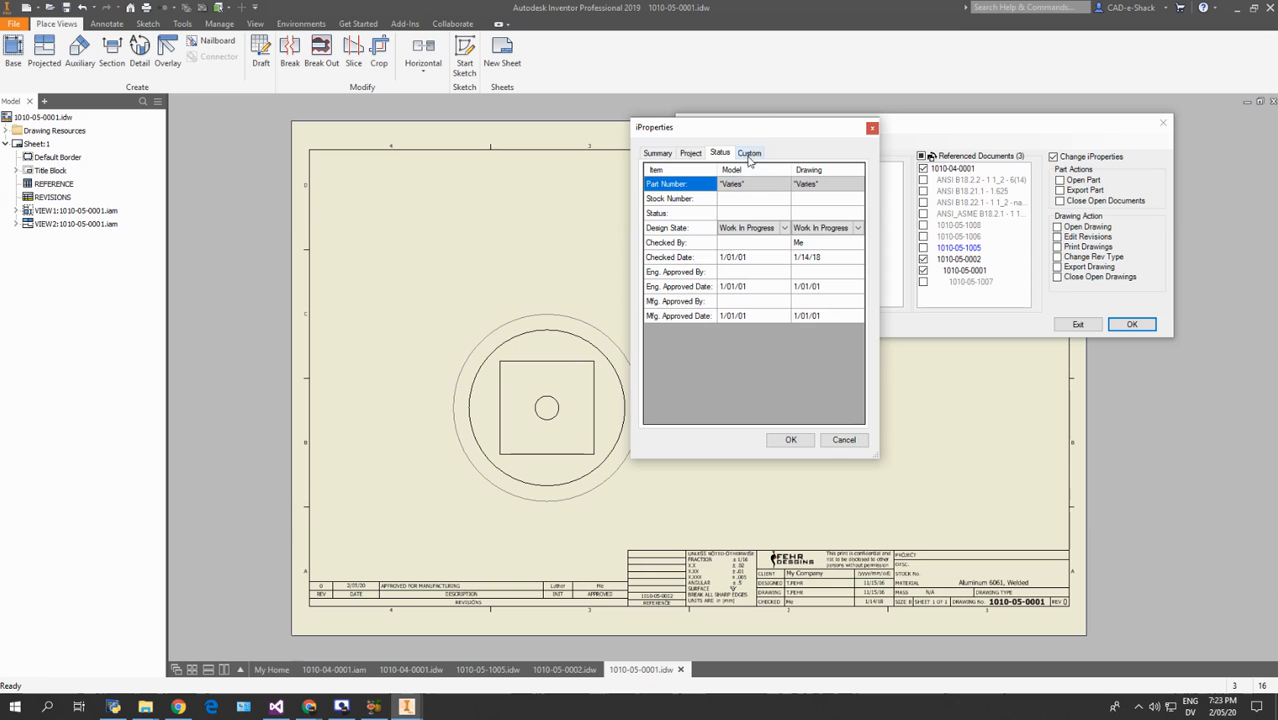
click(750, 155)
mouse_move(770, 132)
mouse_down()
mouse_move(989, 135)
mouse_move(935, 128)
mouse_up()
scroll(979, 373, down, 1)
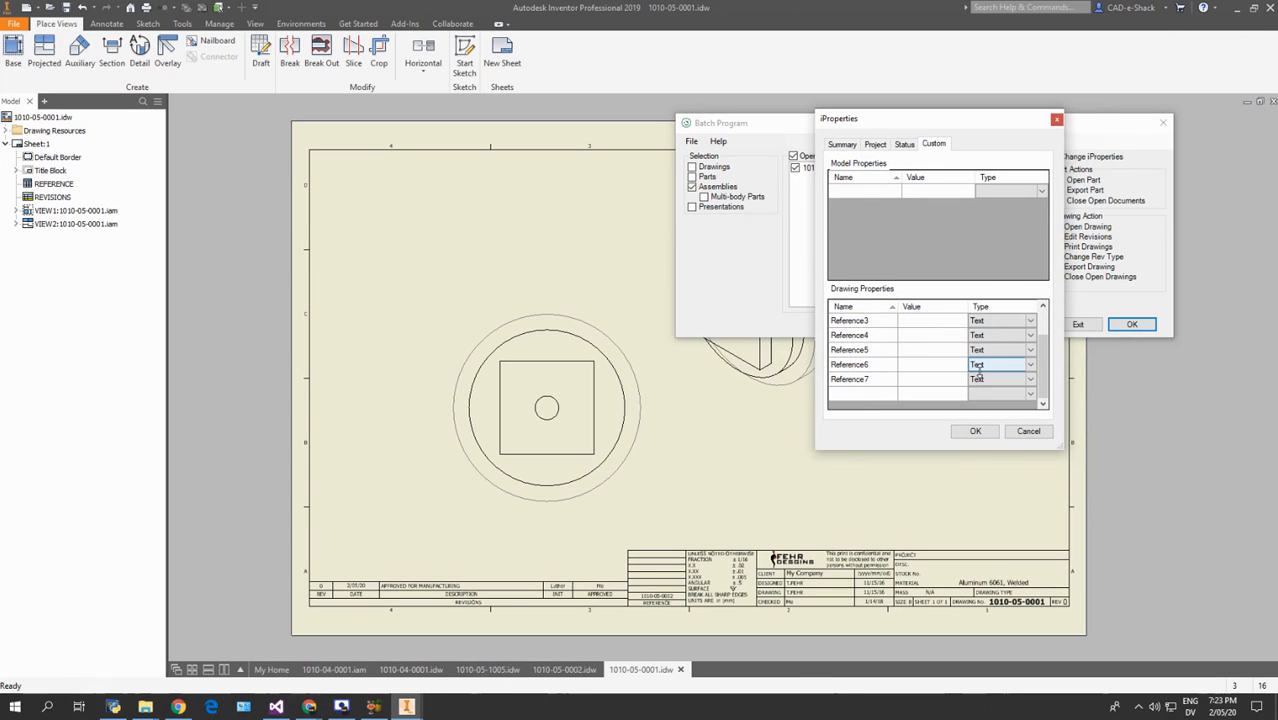
scroll(977, 373, up, 1)
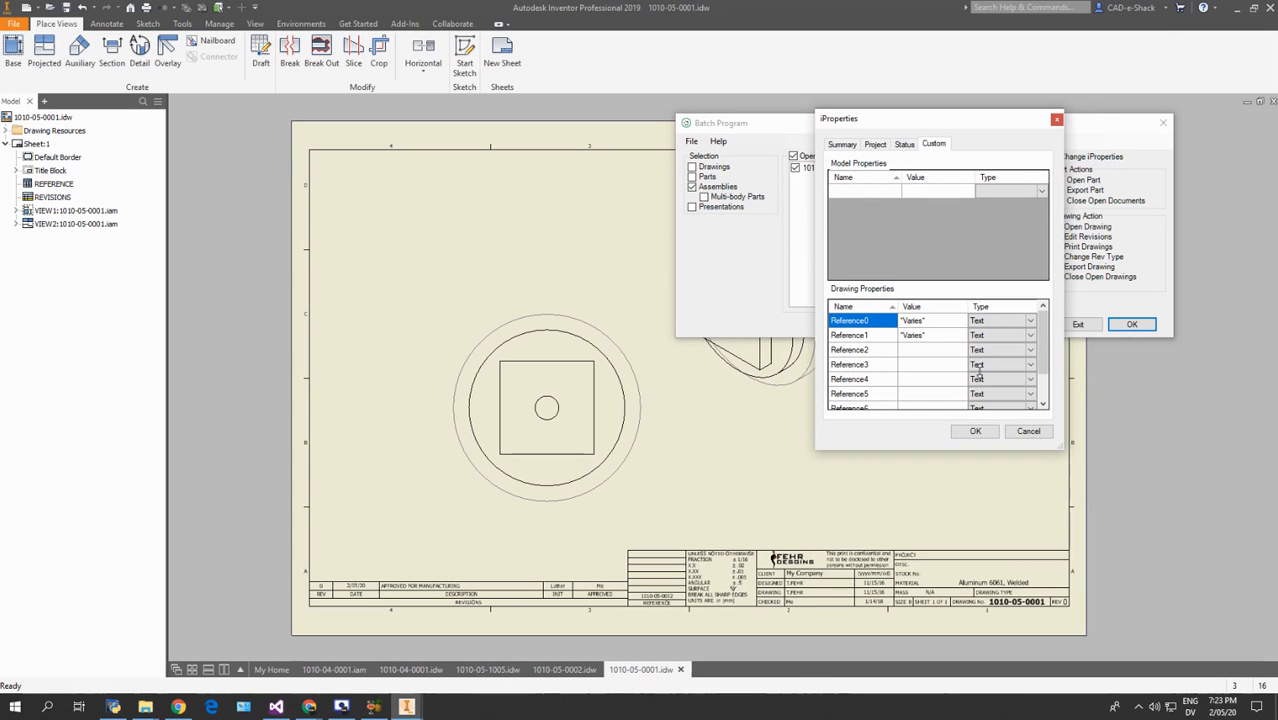
click(841, 145)
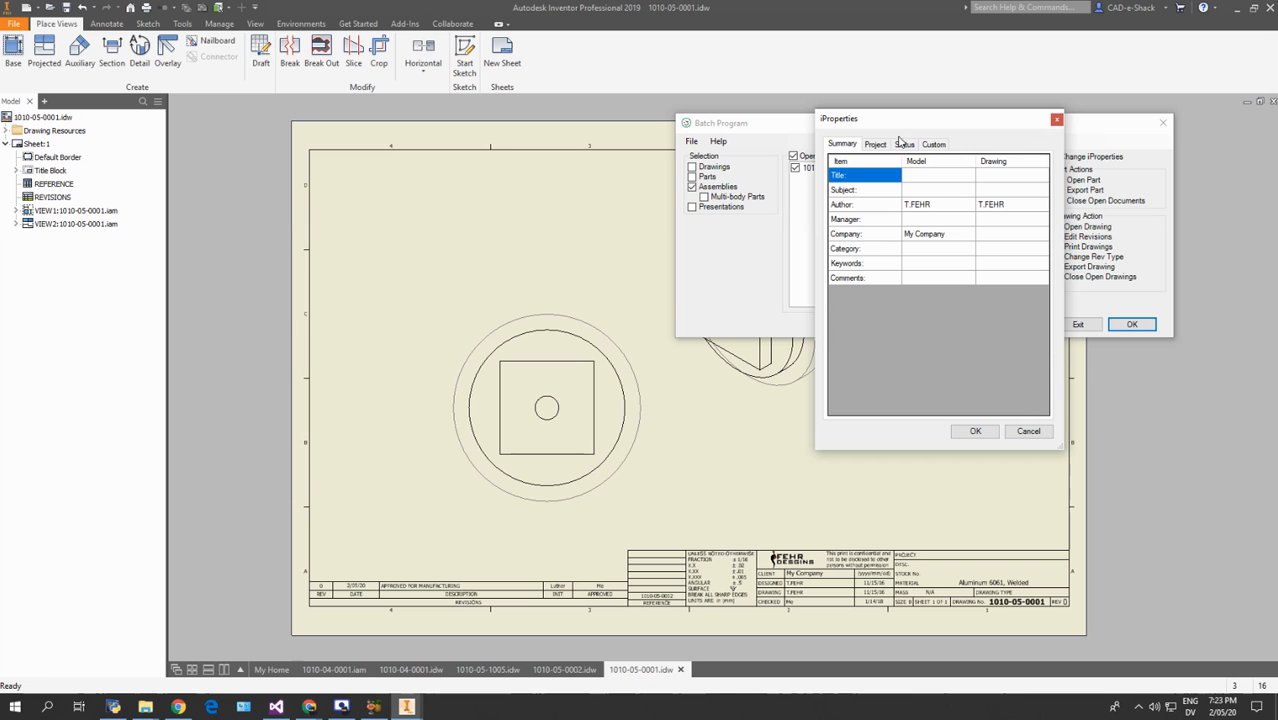
click(1056, 121)
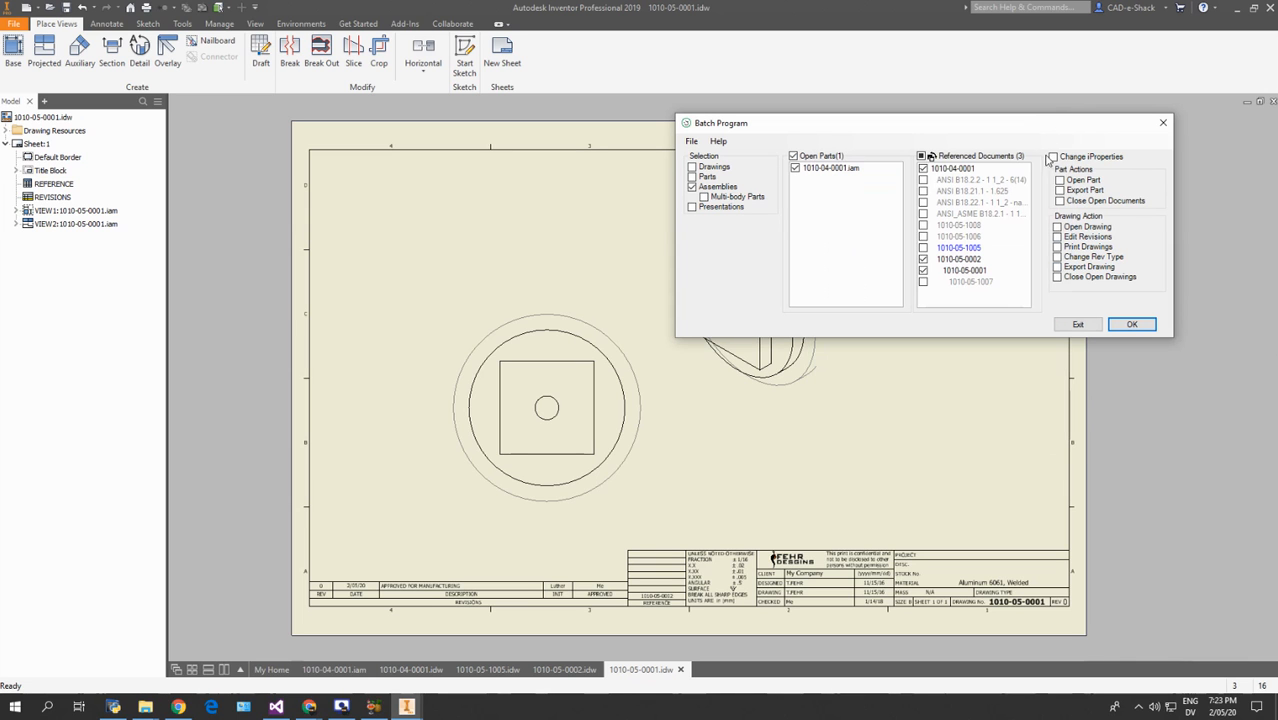